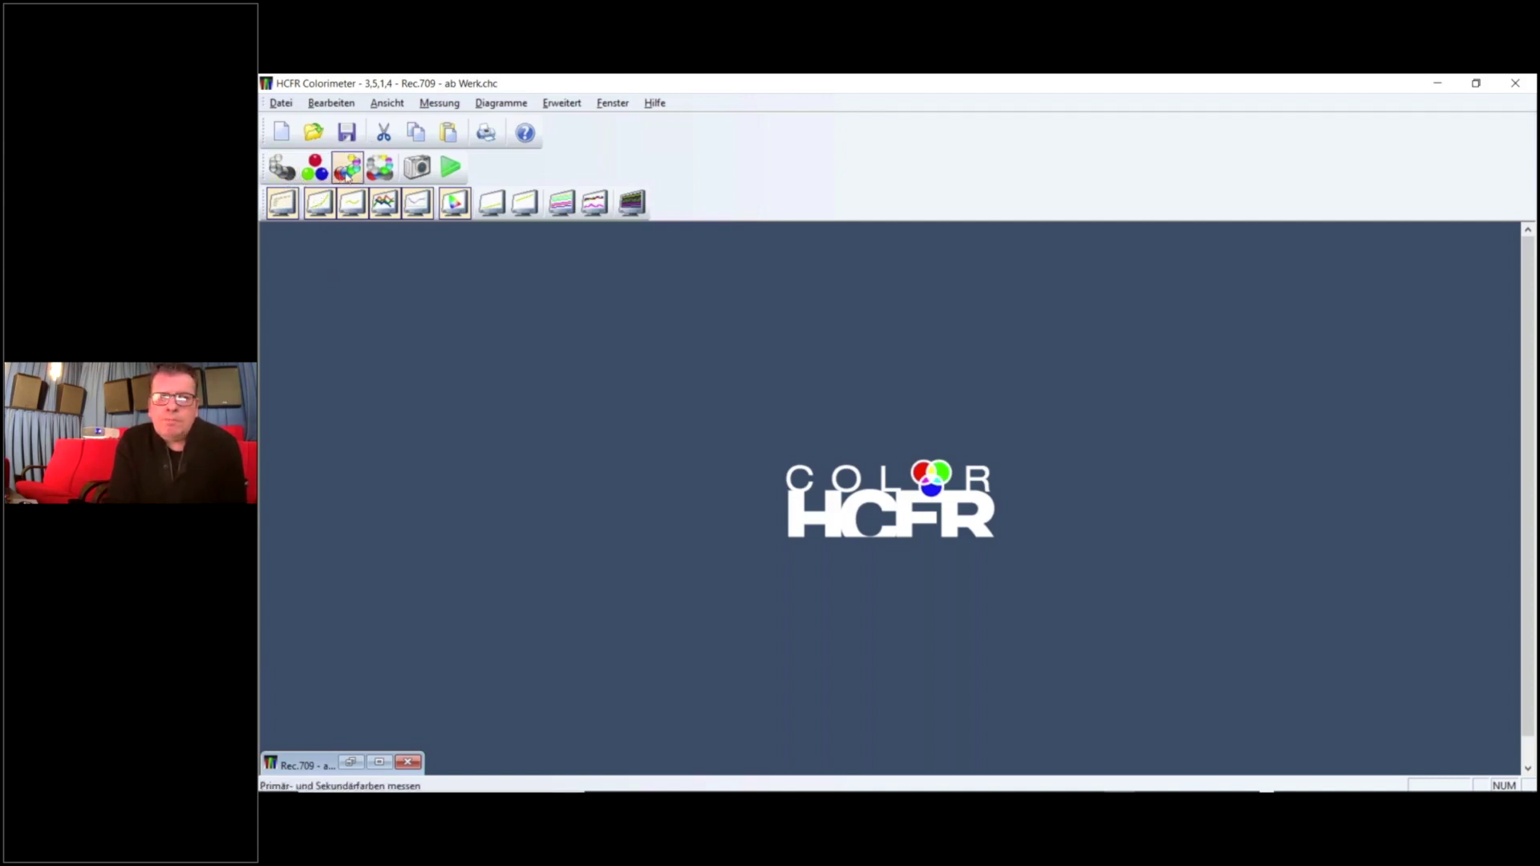
Create a new measurement document with the manual DVD image source and the X-Rite i1 DisplayPro sensor.
{"action": "left_click", "coordinate": [419, 166]}
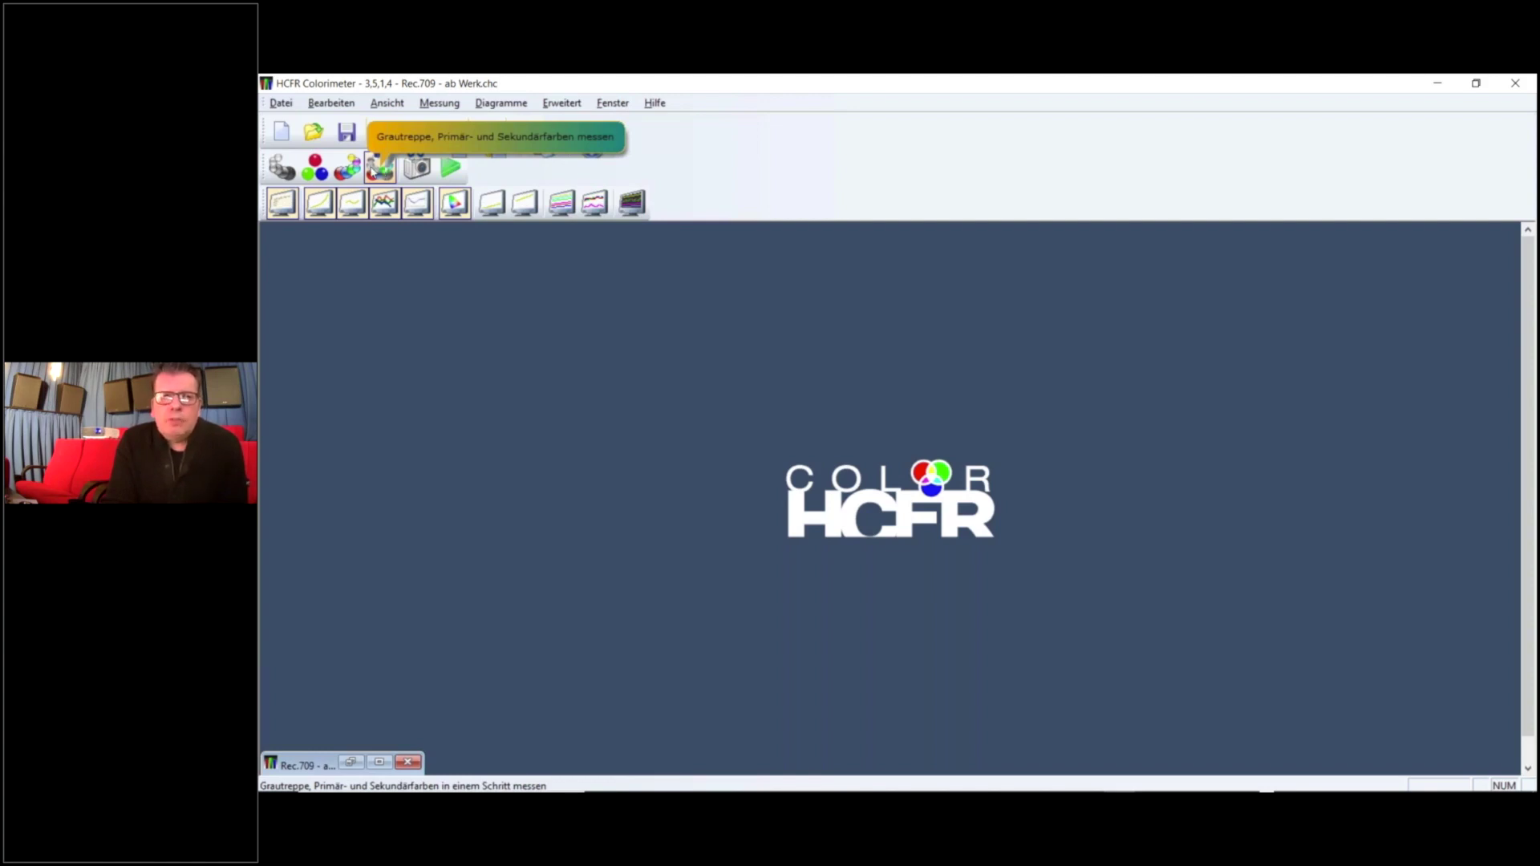
{"action": "left_click", "coordinate": [284, 135]}
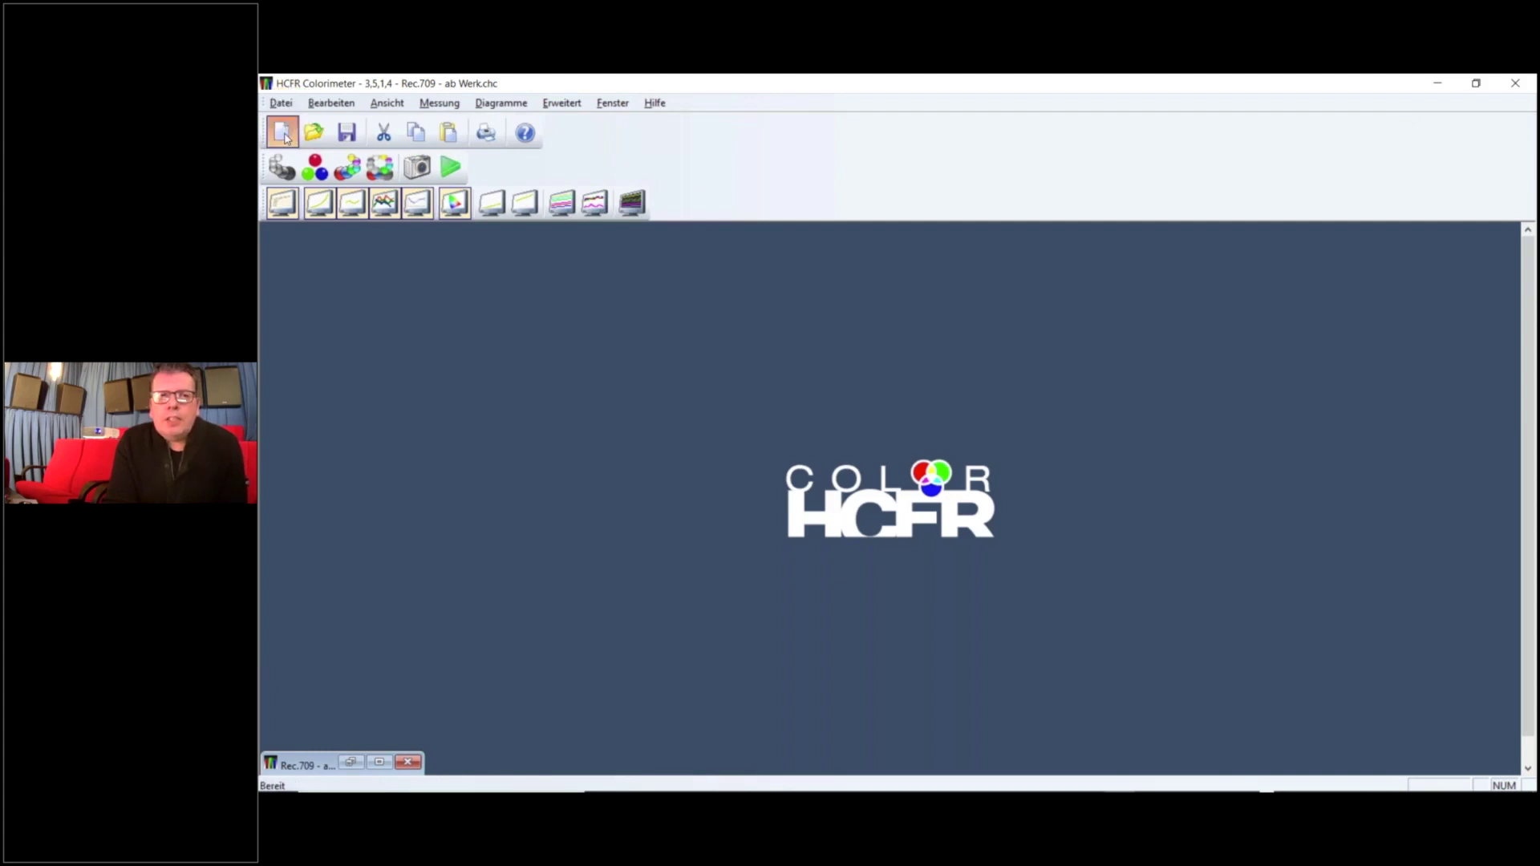
{"action": "key", "text": "Return"}
{"action": "key", "text": "Return"}
{"action": "key", "text": "Return"}
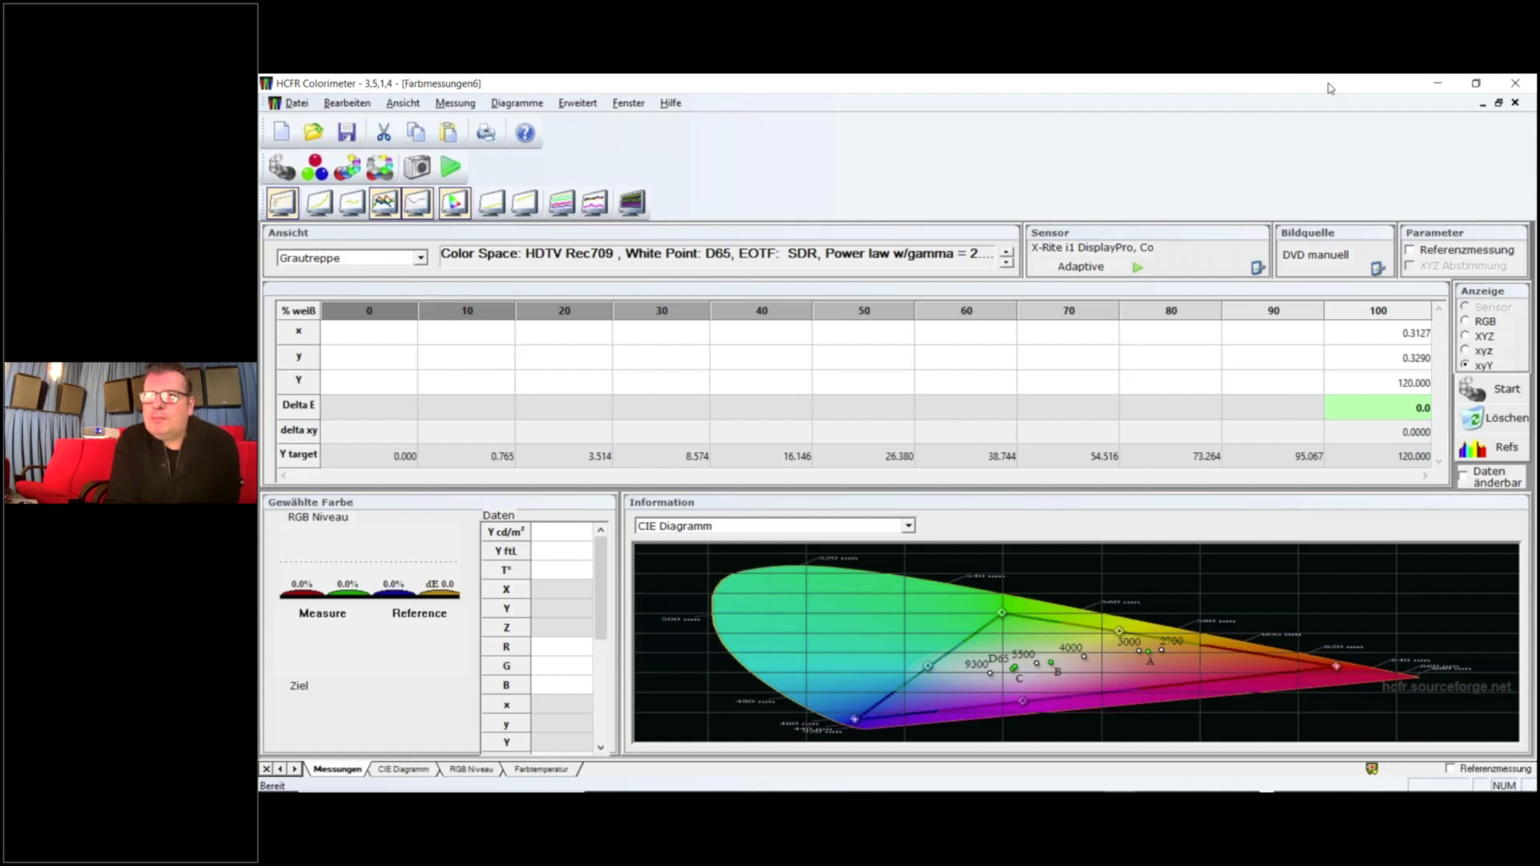
Set the reference preferences to the HDTV - REC 709 colour standard and display gamma (power law) calculation, and apply them.
{"action": "left_click", "coordinate": [1496, 454]}
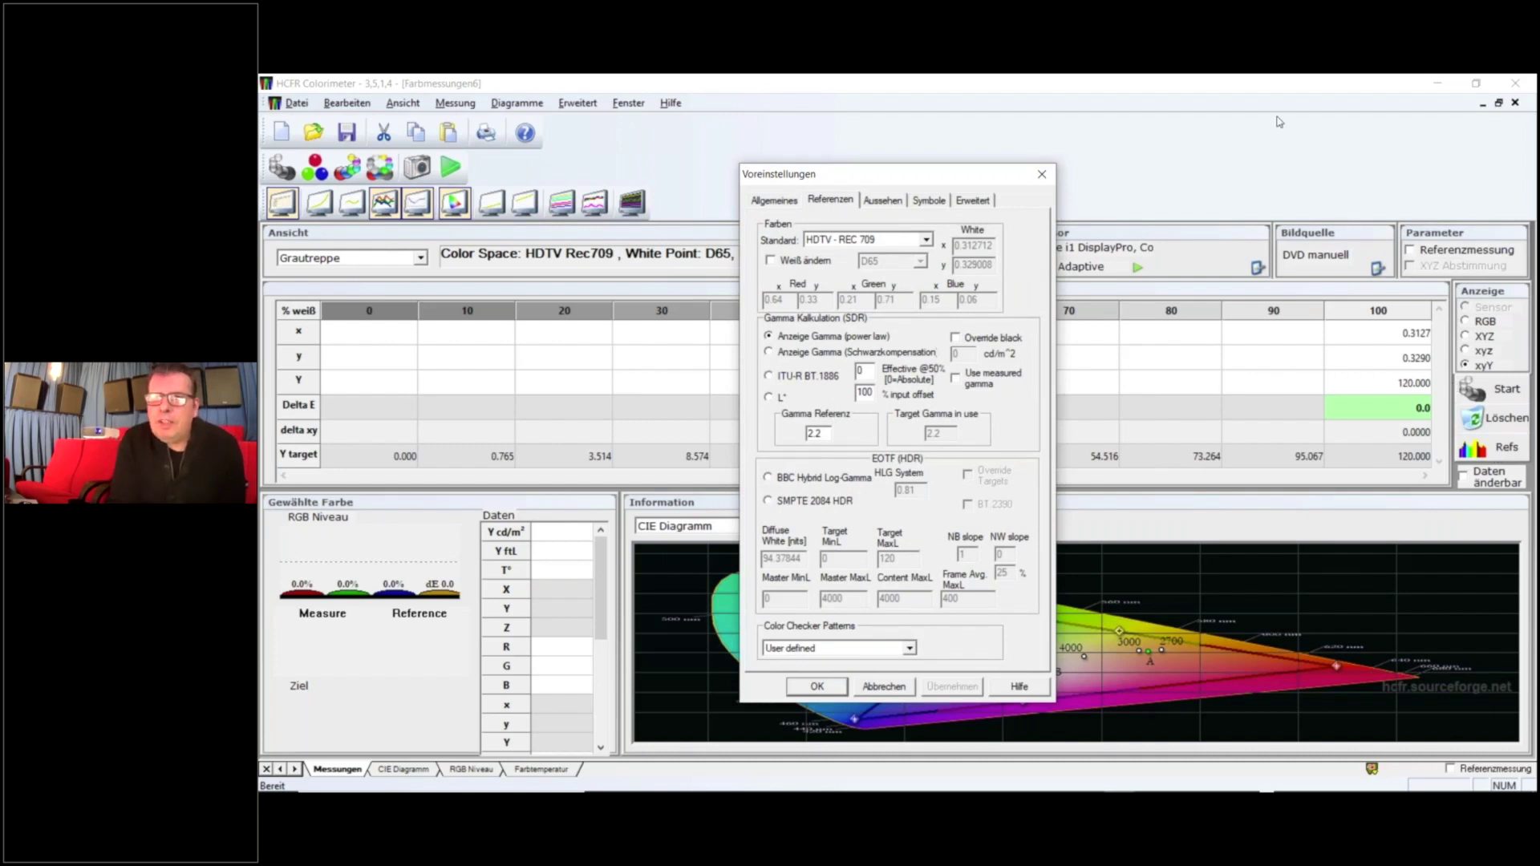
{"action": "left_click", "coordinate": [1292, 91]}
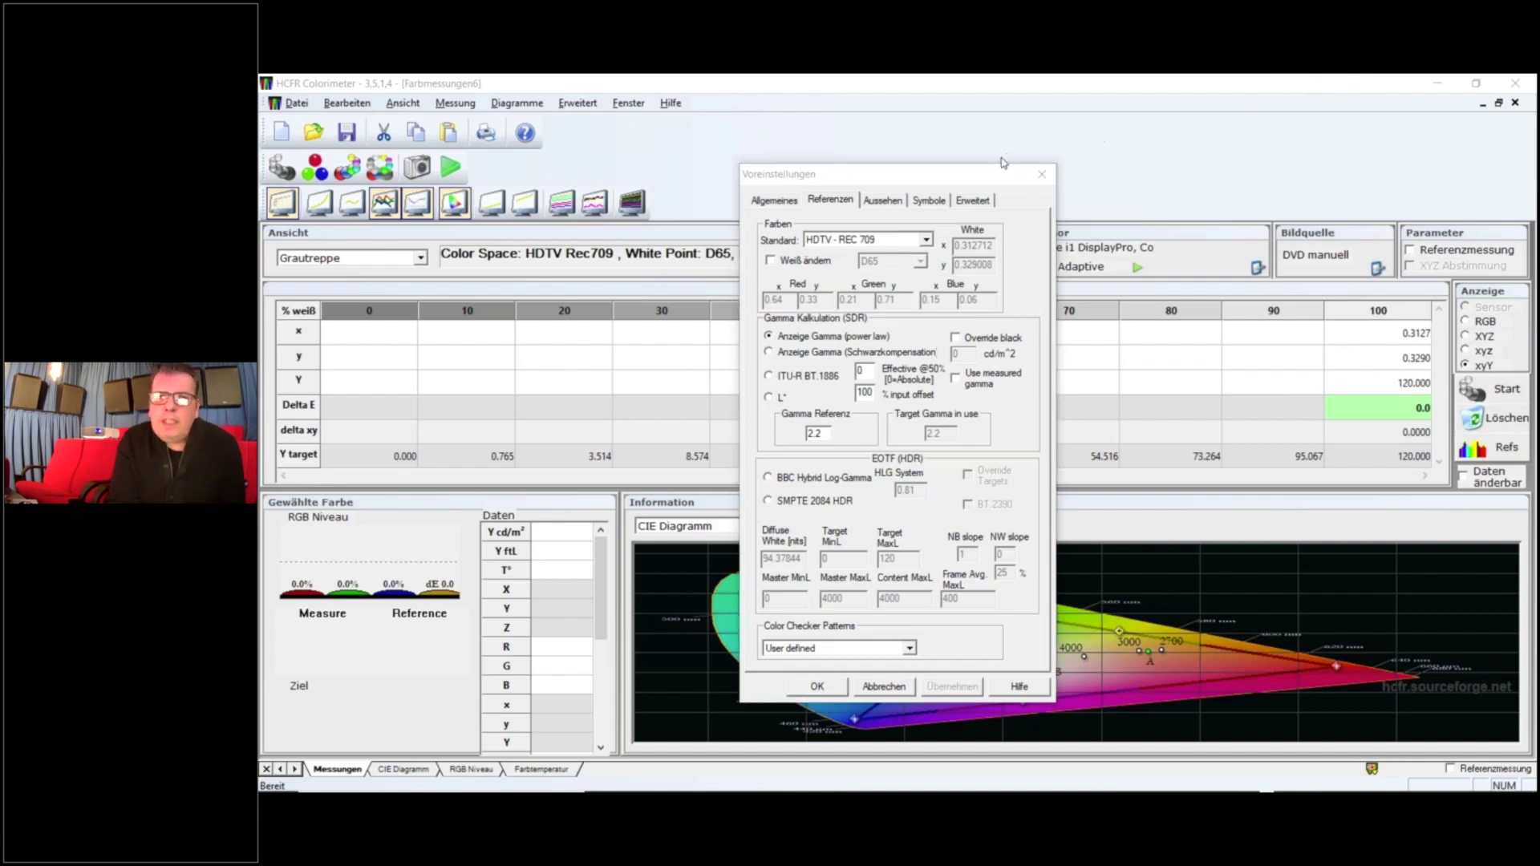
{"action": "left_click", "coordinate": [927, 240]}
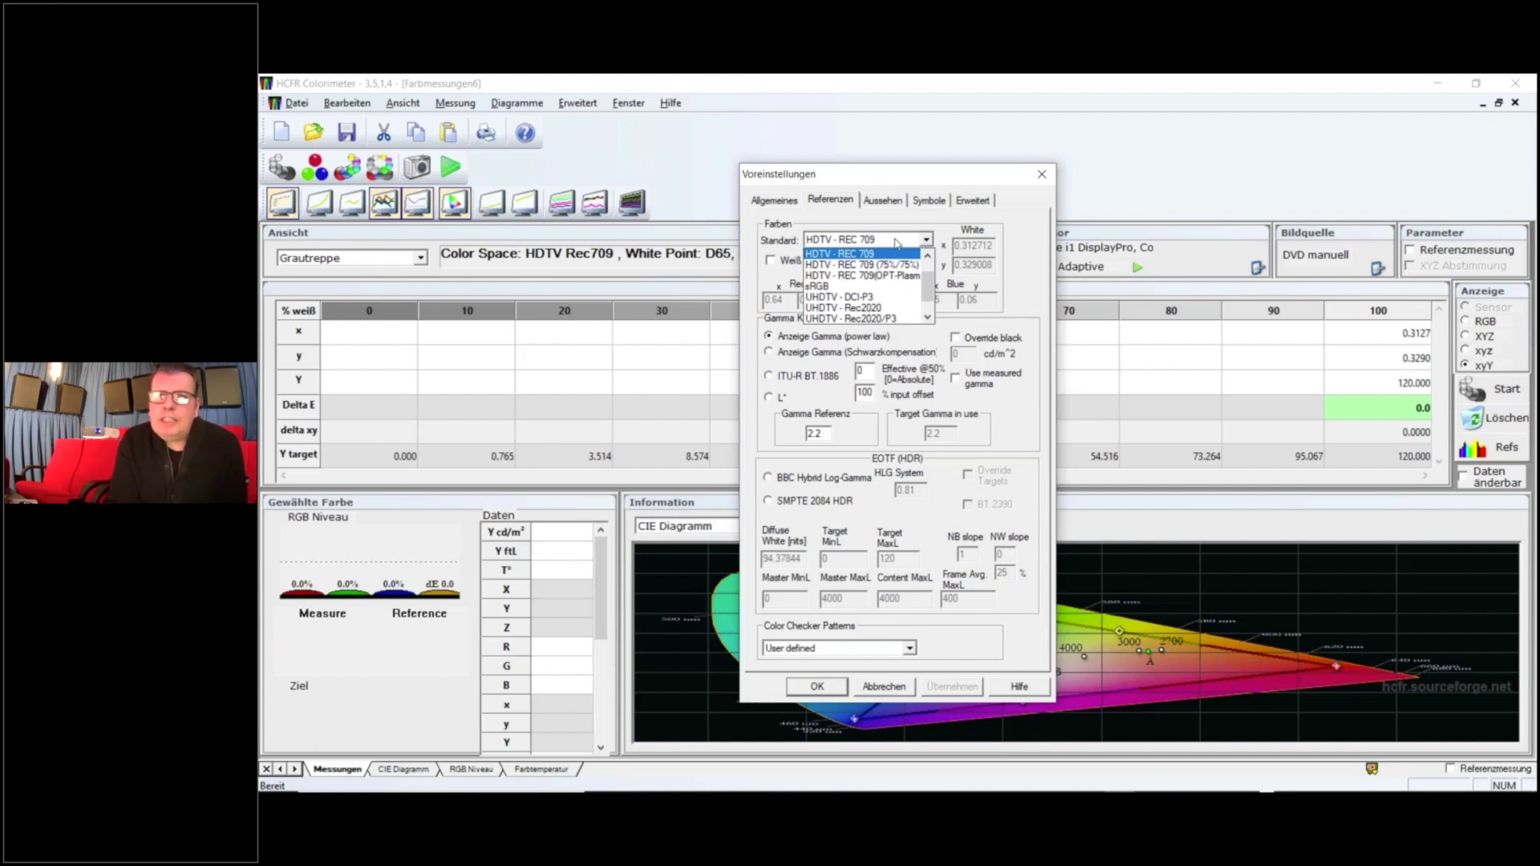
{"action": "left_click", "coordinate": [896, 243]}
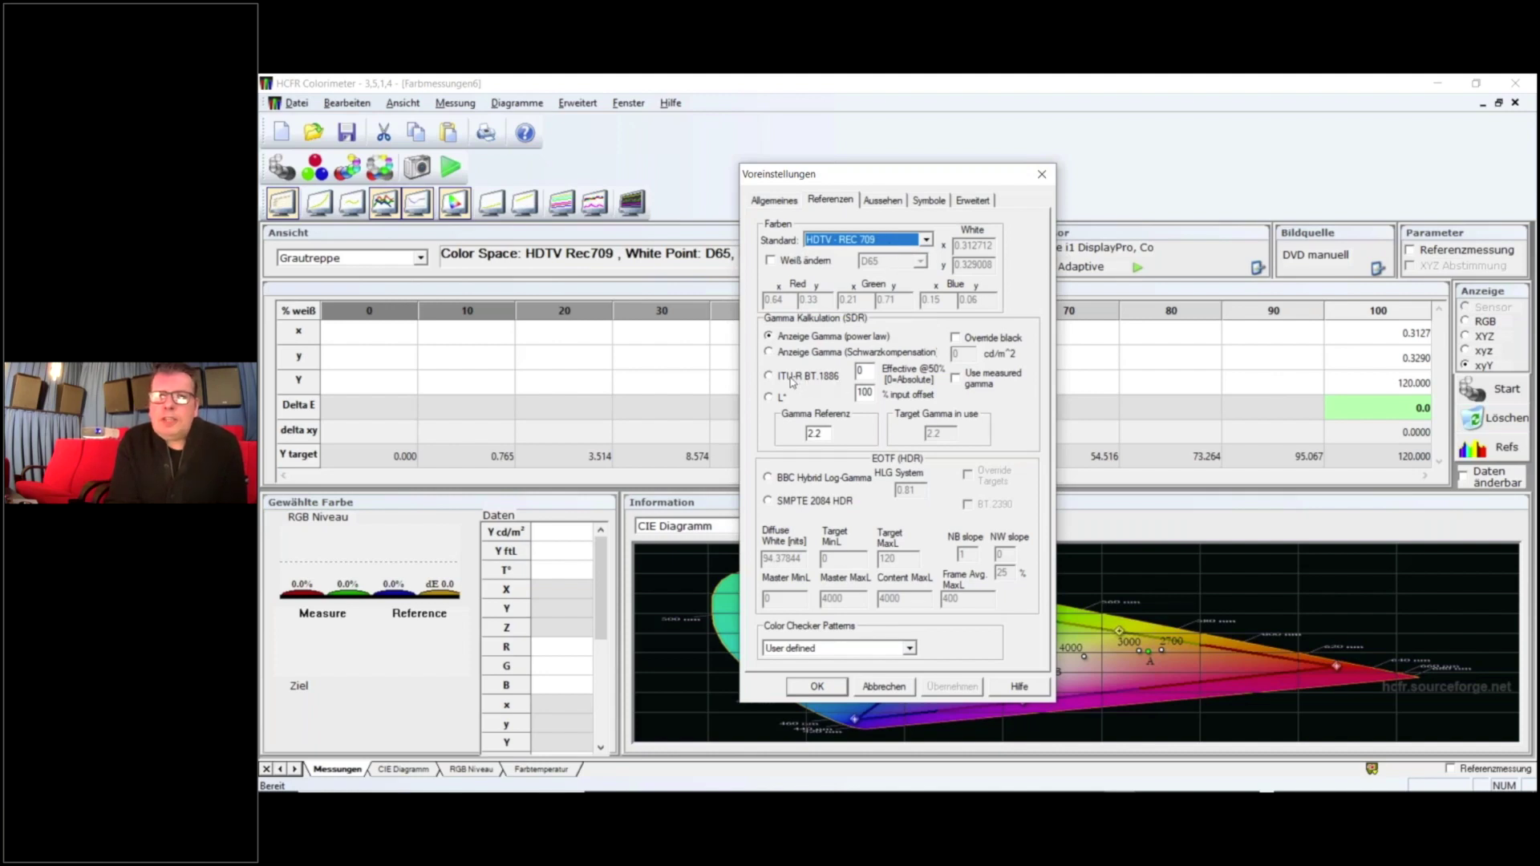
{"action": "left_click", "coordinate": [778, 340]}
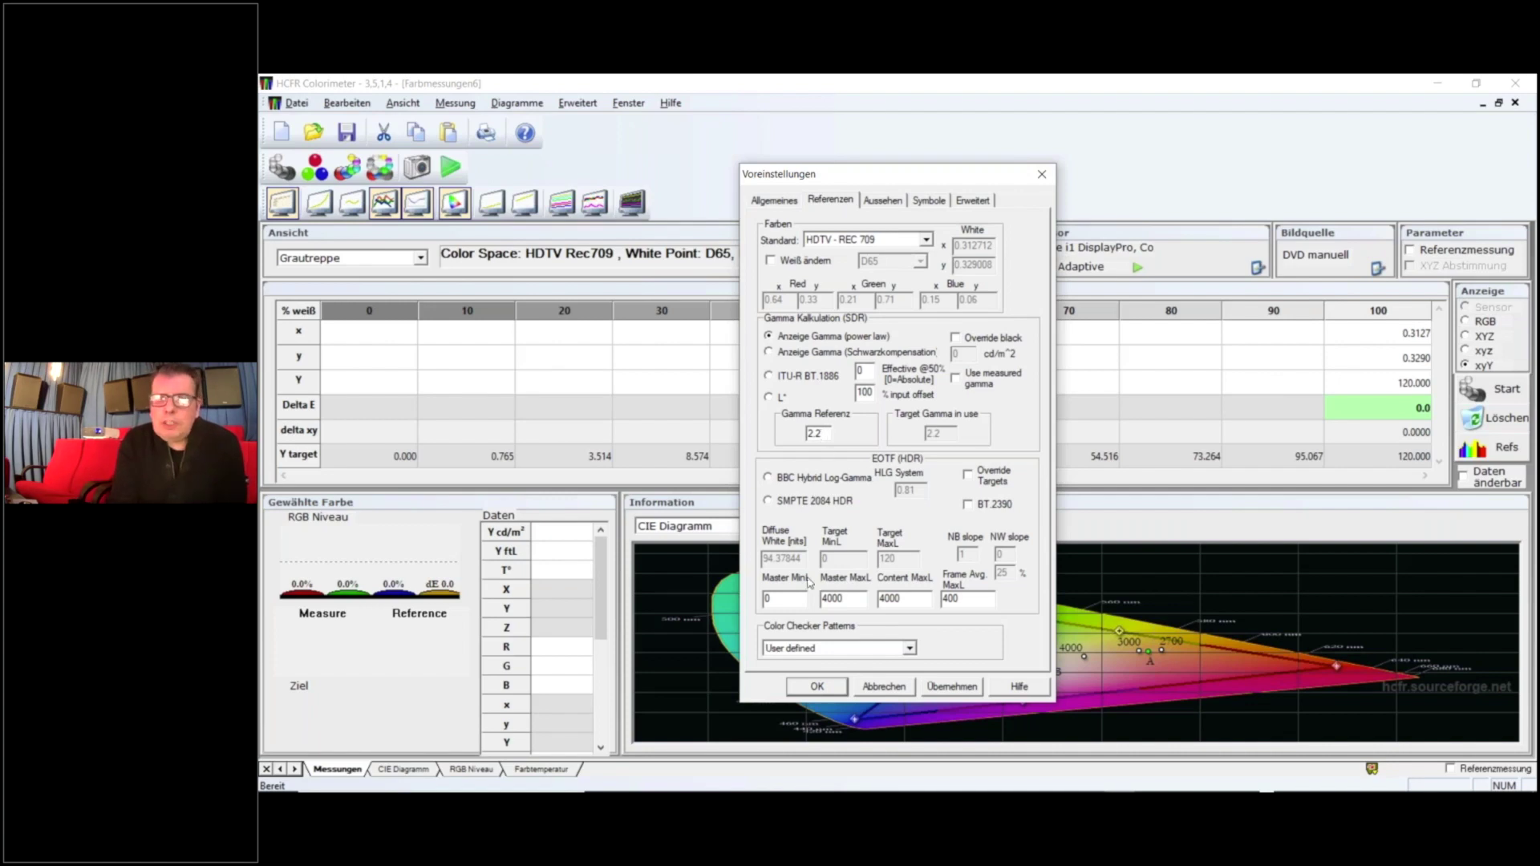
{"action": "left_click", "coordinate": [799, 692]}
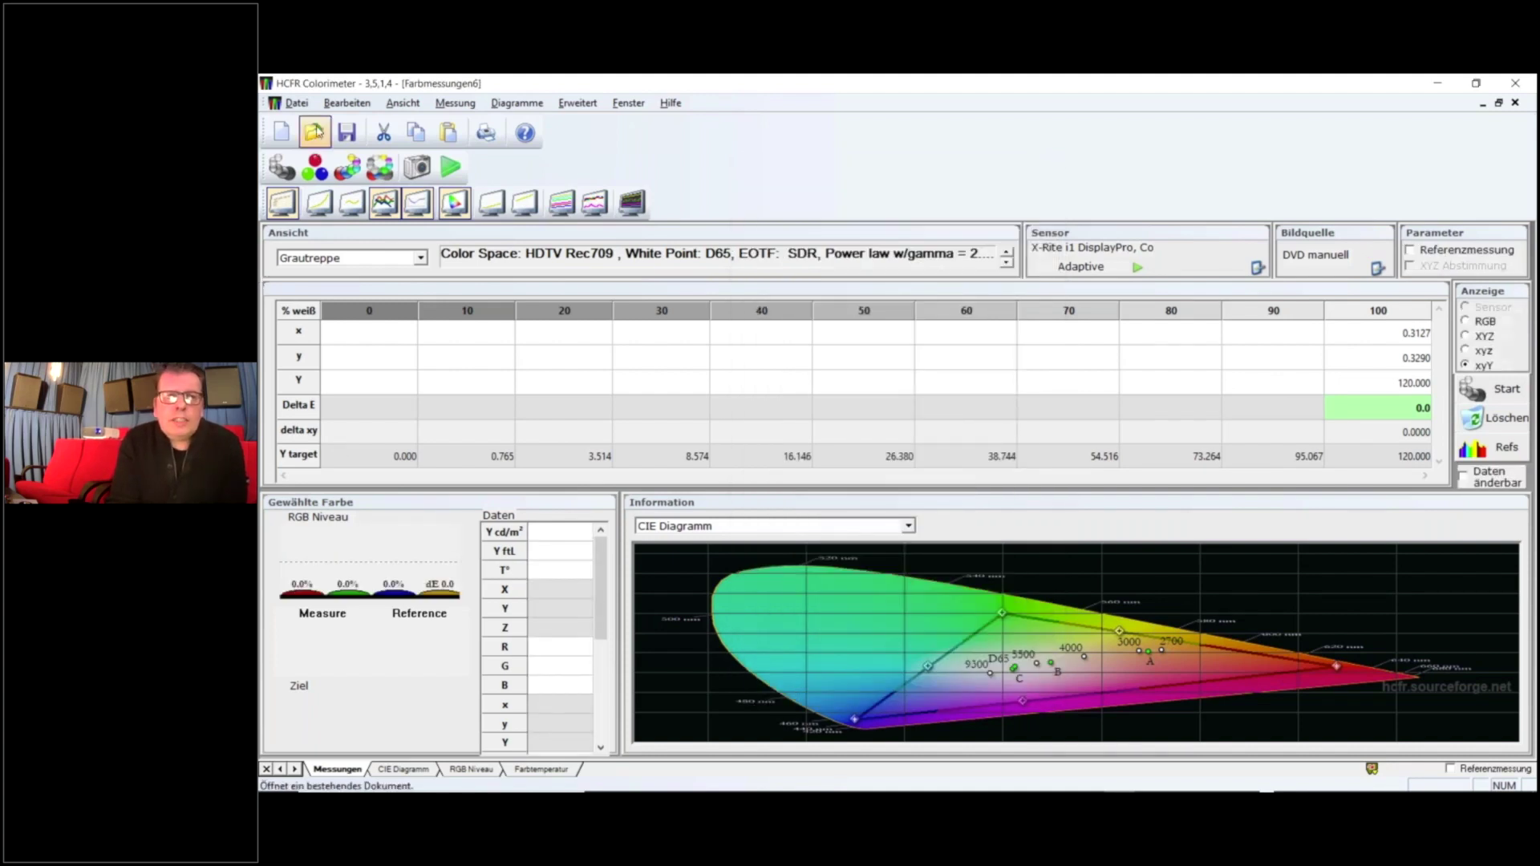
Run the combined greyscale, primary and secondary colour measurement and capture the grey test patterns from 0% to 100% in 10% increments.
{"action": "left_click", "coordinate": [380, 166]}
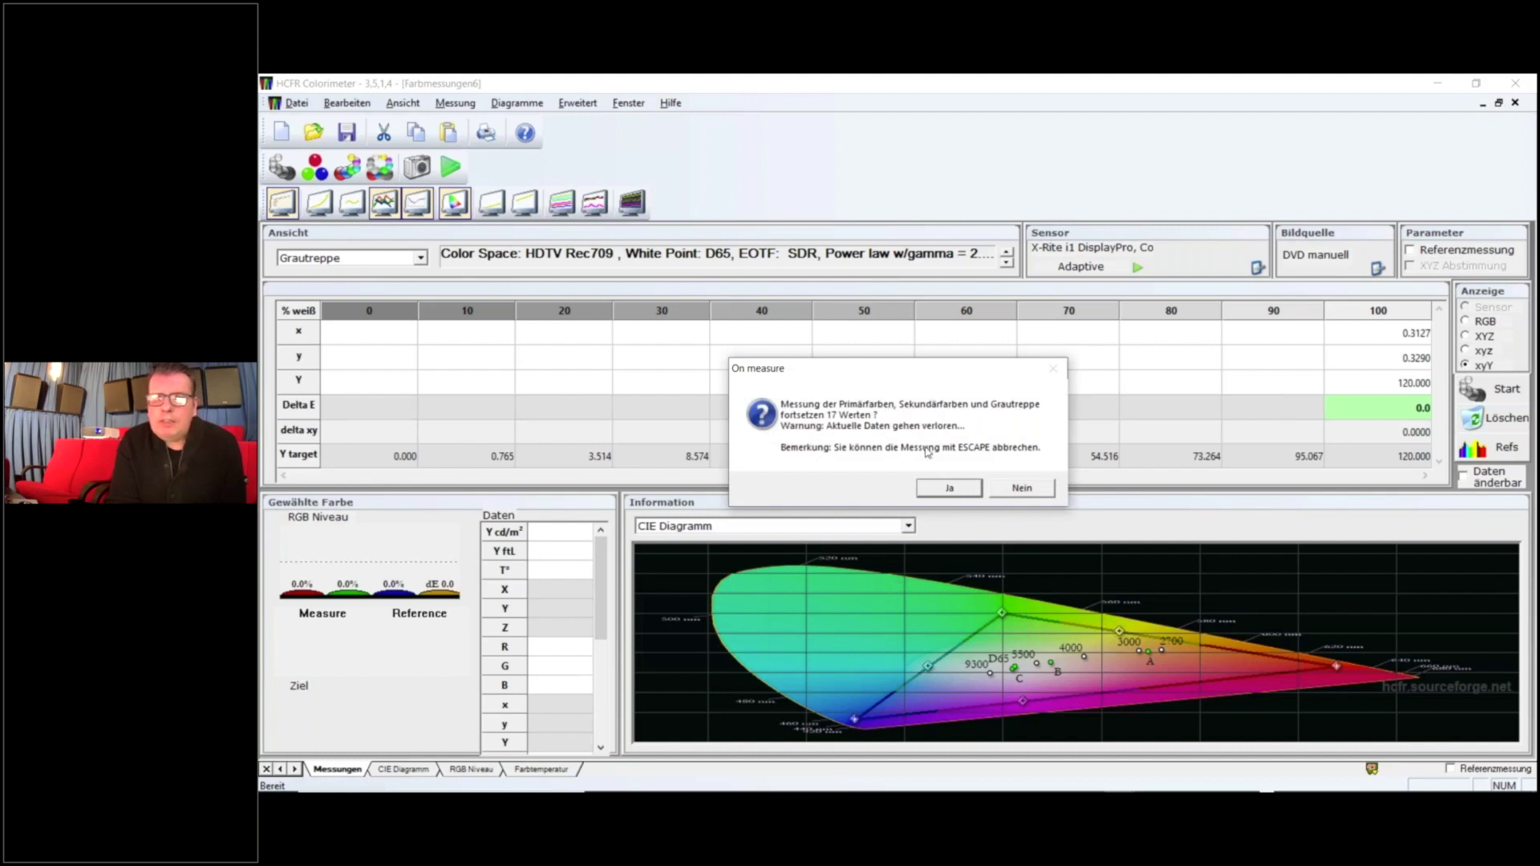
{"action": "left_click", "coordinate": [942, 489]}
{"action": "left_click", "coordinate": [947, 489]}
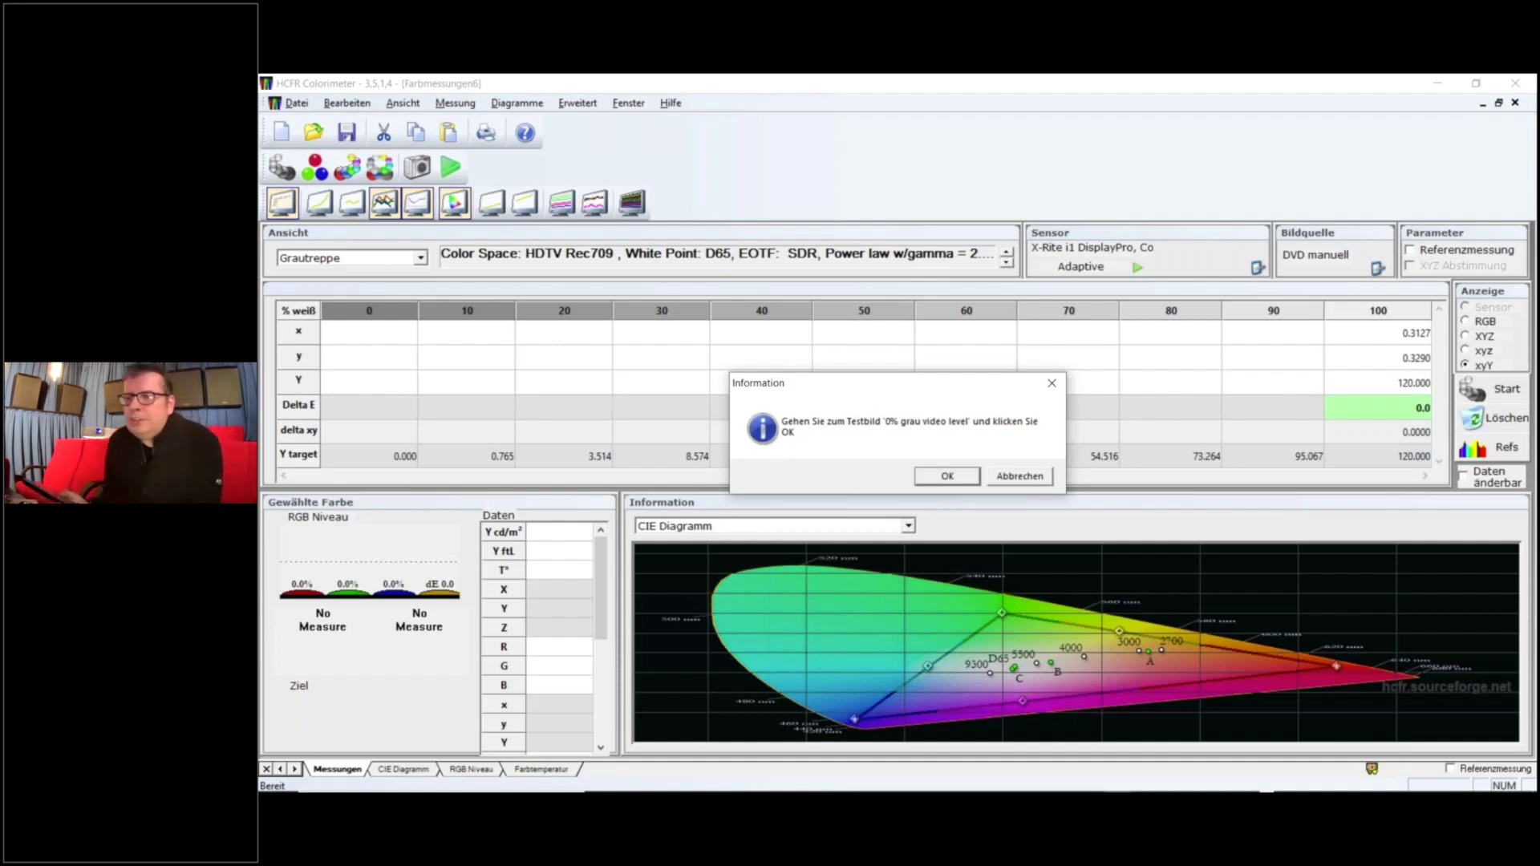
{"action": "key", "text": "Return"}
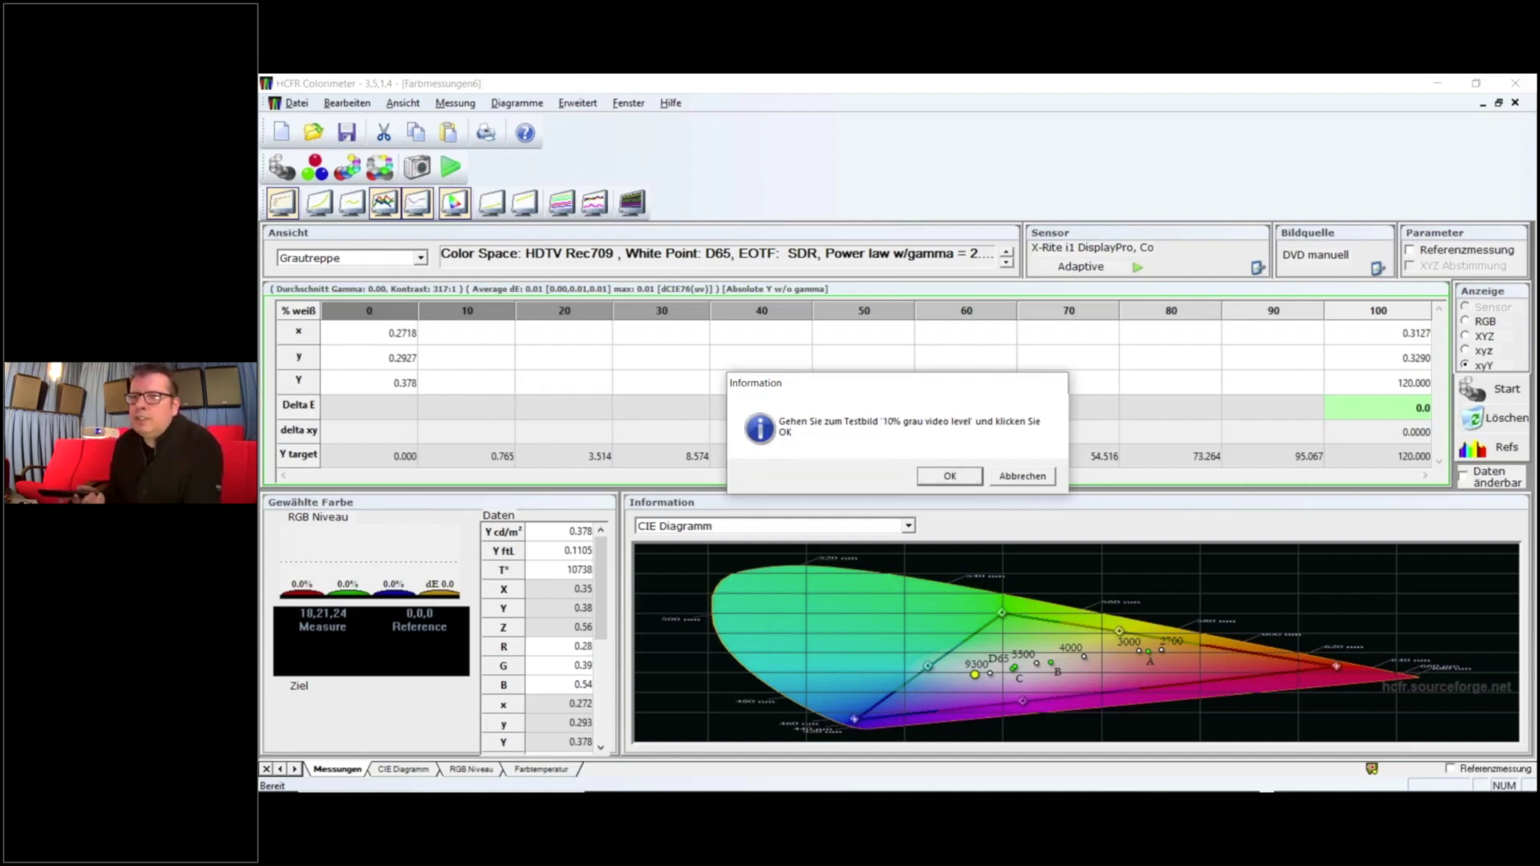
{"action": "key", "text": "Return"}
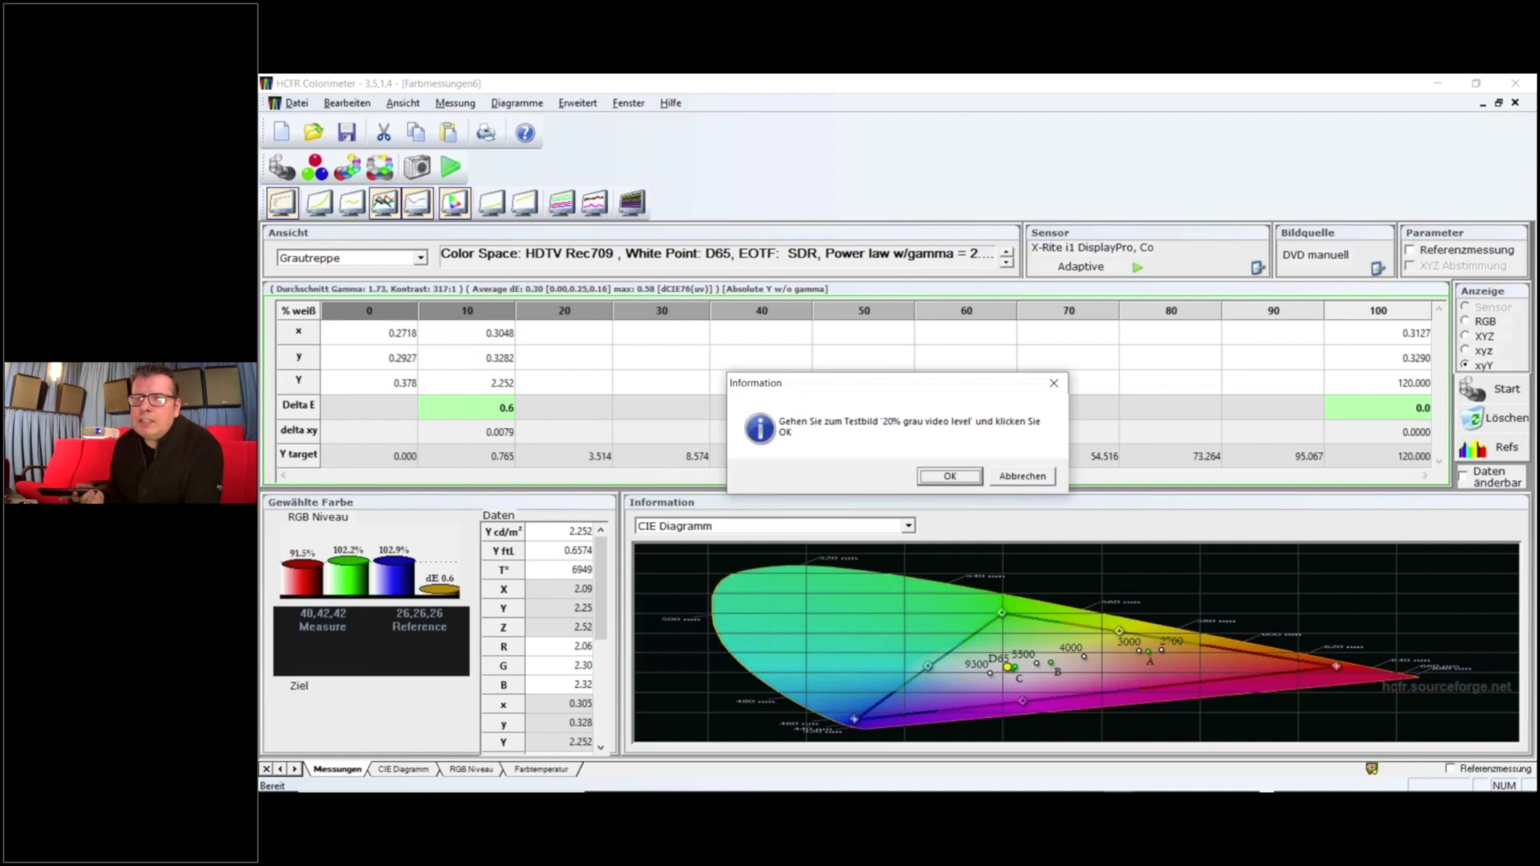
{"action": "key", "text": "Return"}
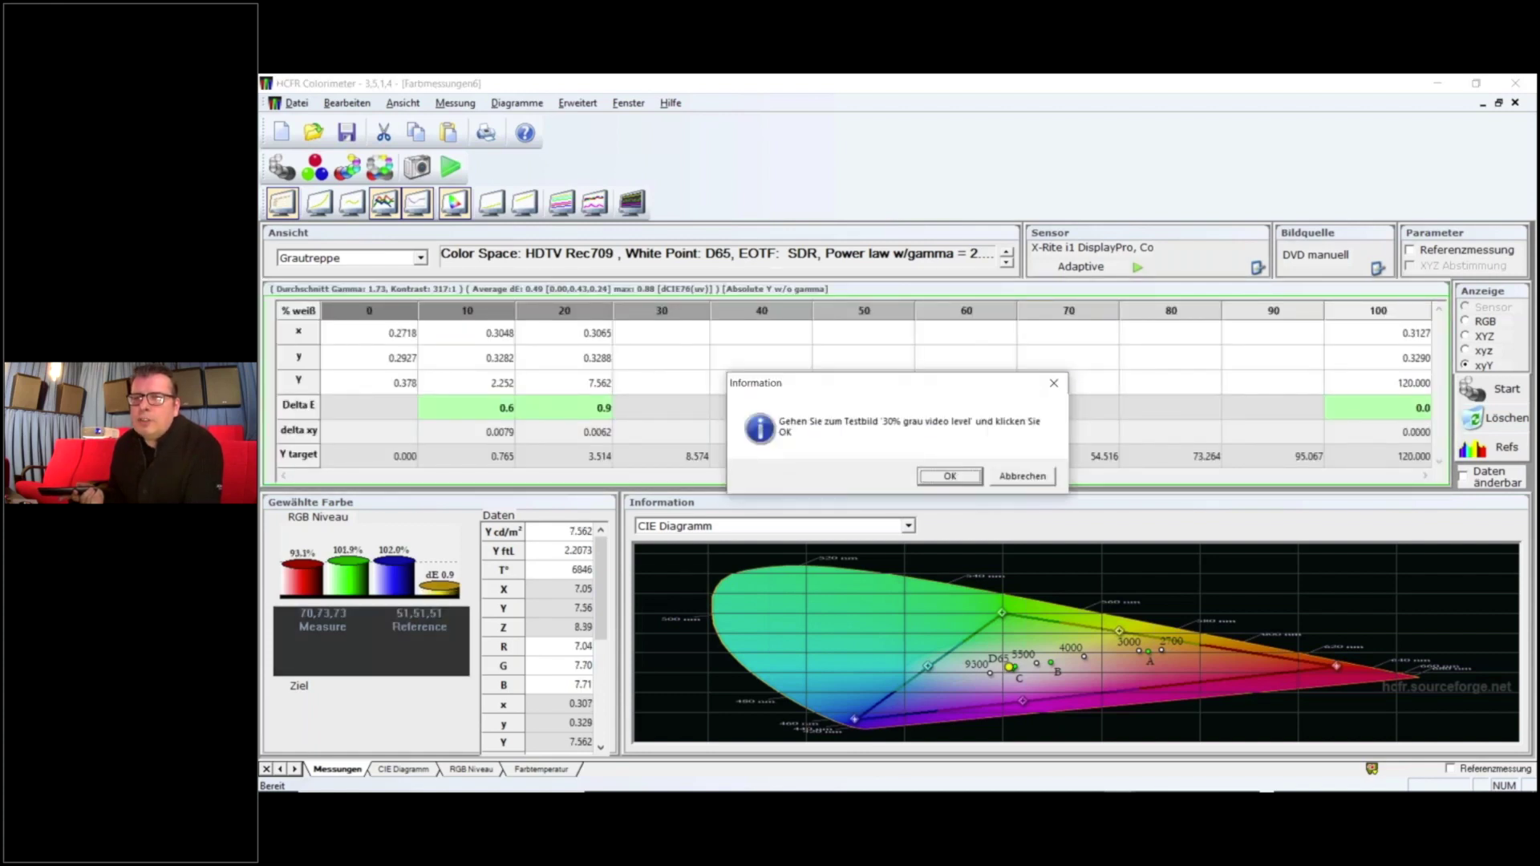
{"action": "key", "text": "Return"}
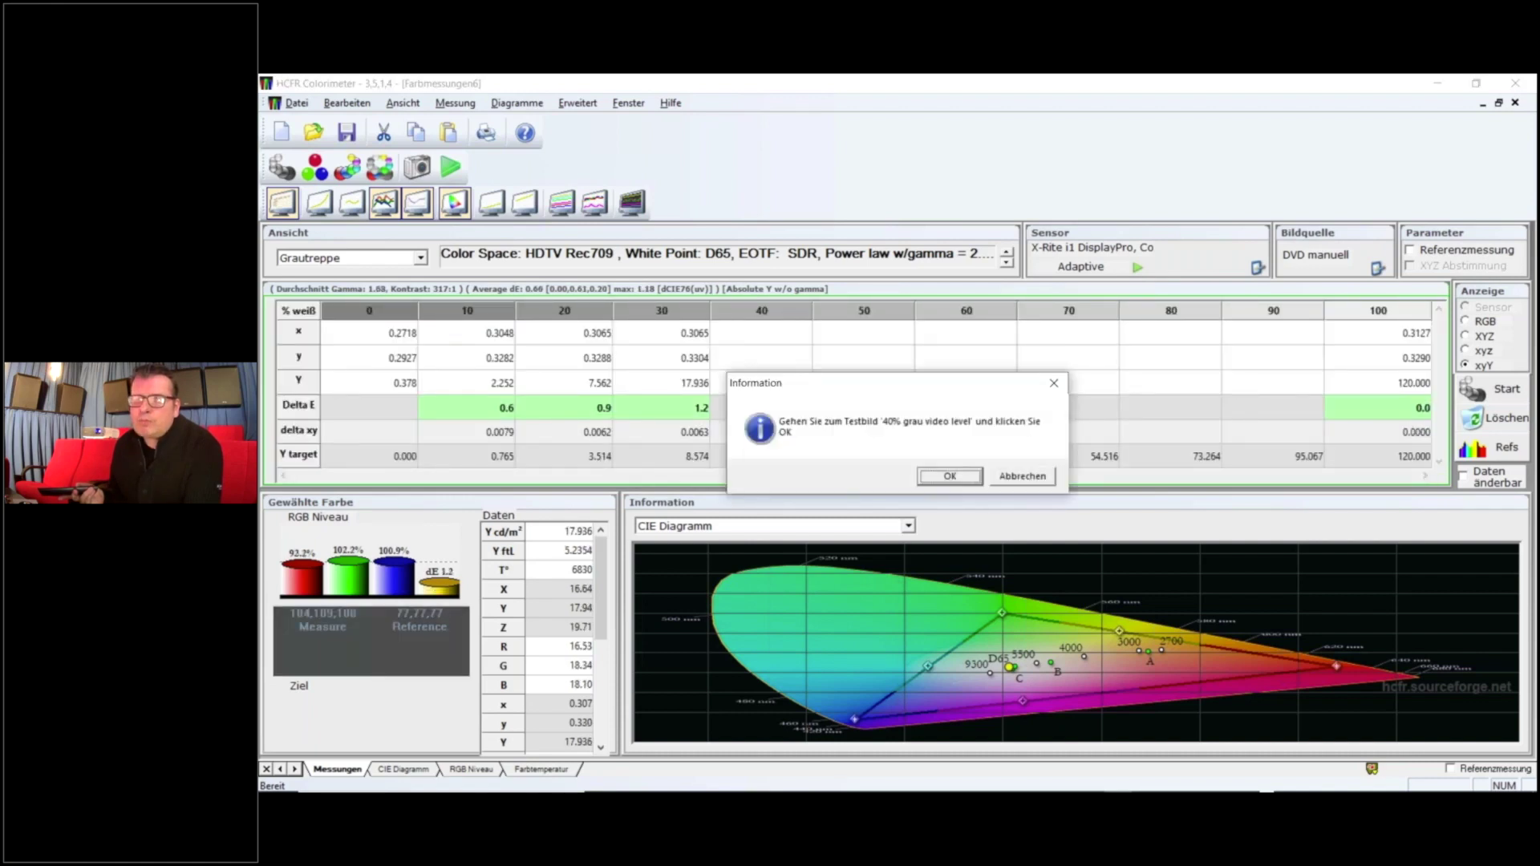
{"action": "key", "text": "Return"}
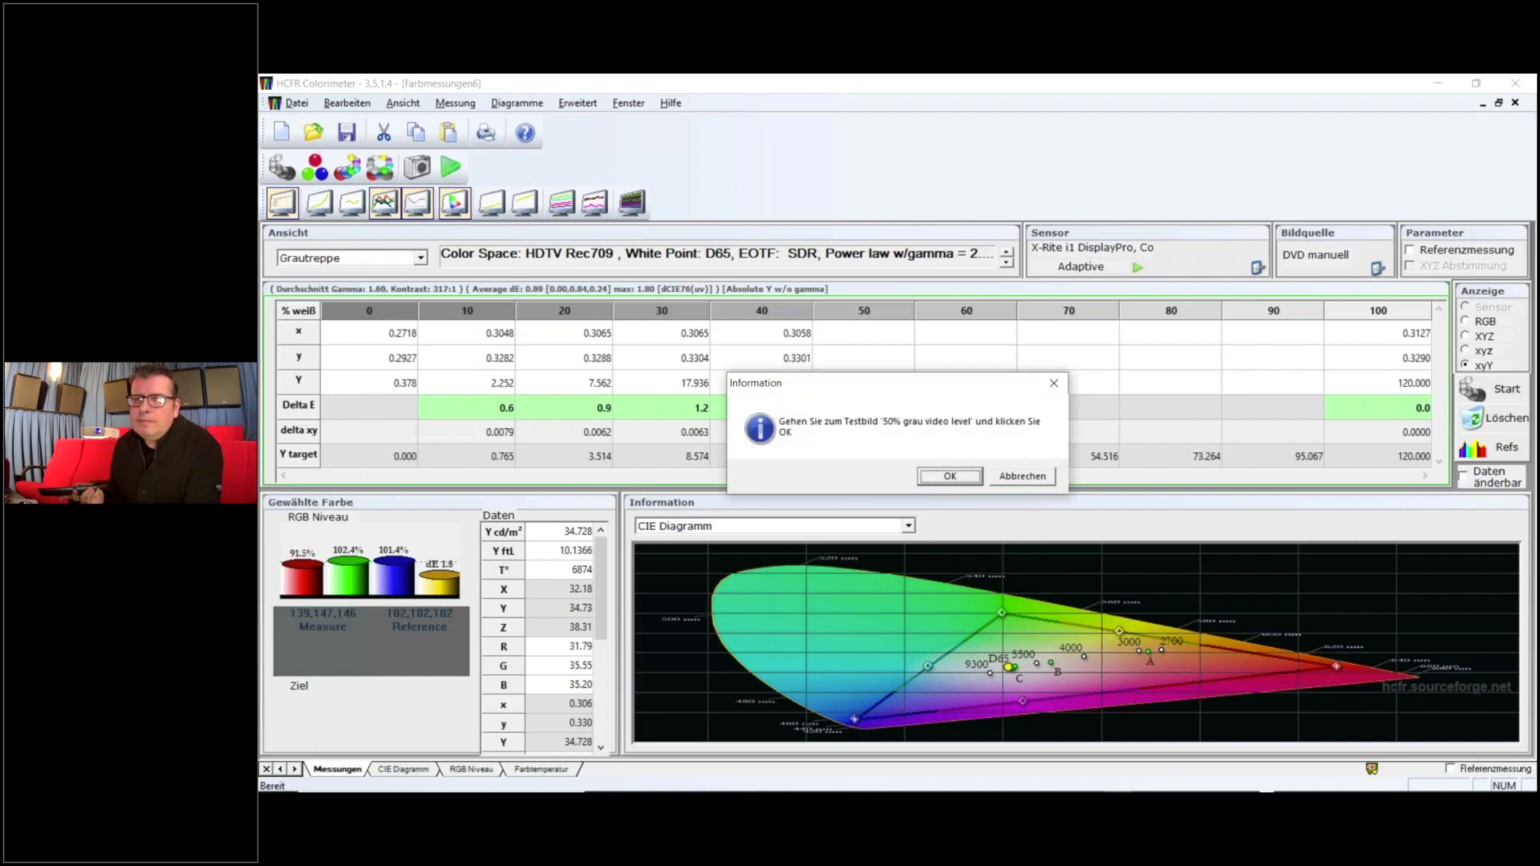
{"action": "key", "text": "Return"}
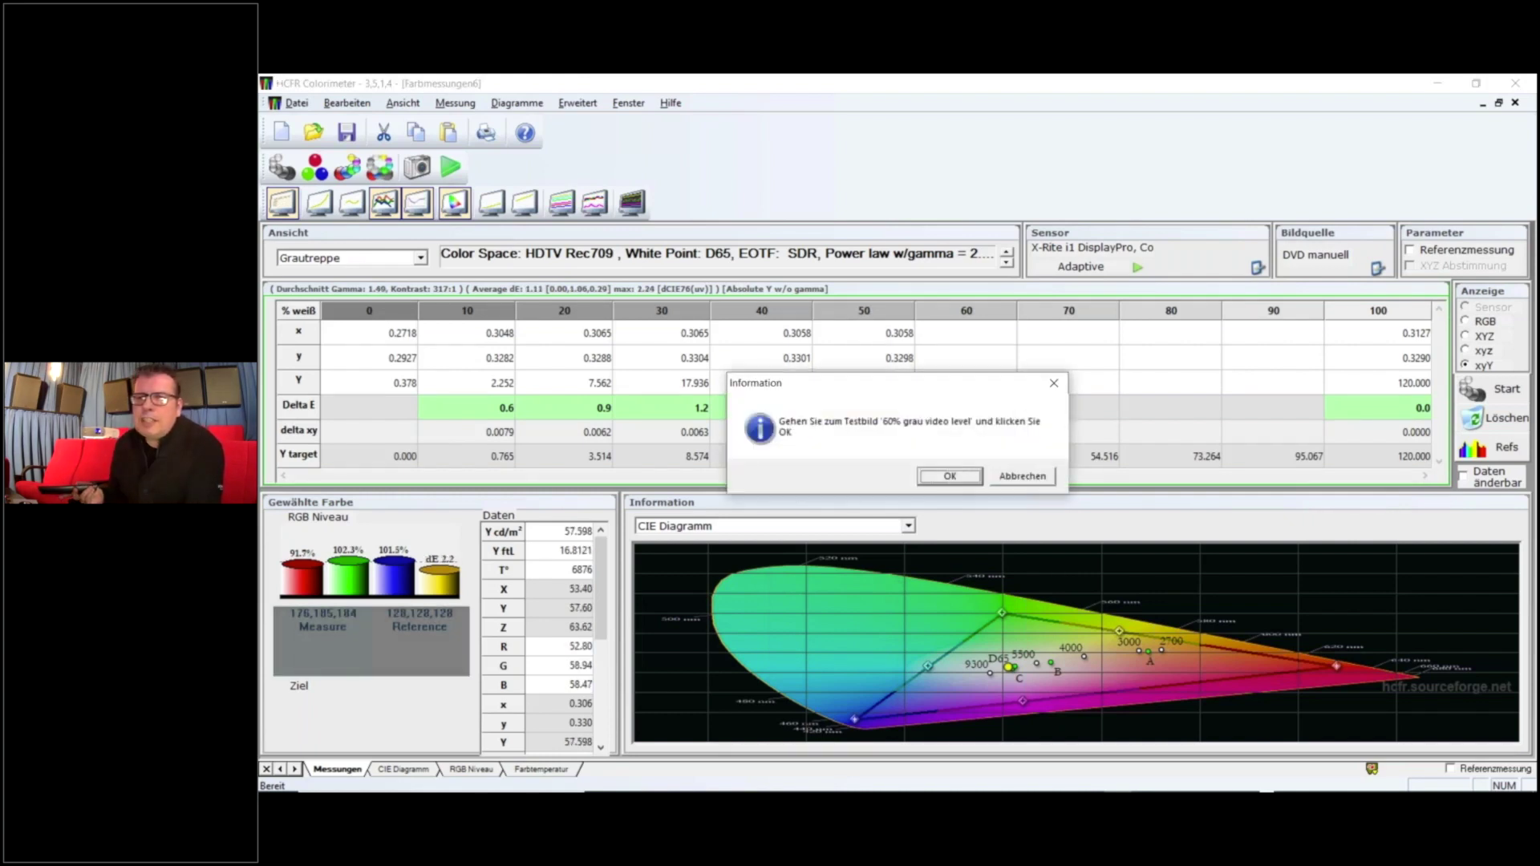
{"action": "key", "text": "Return"}
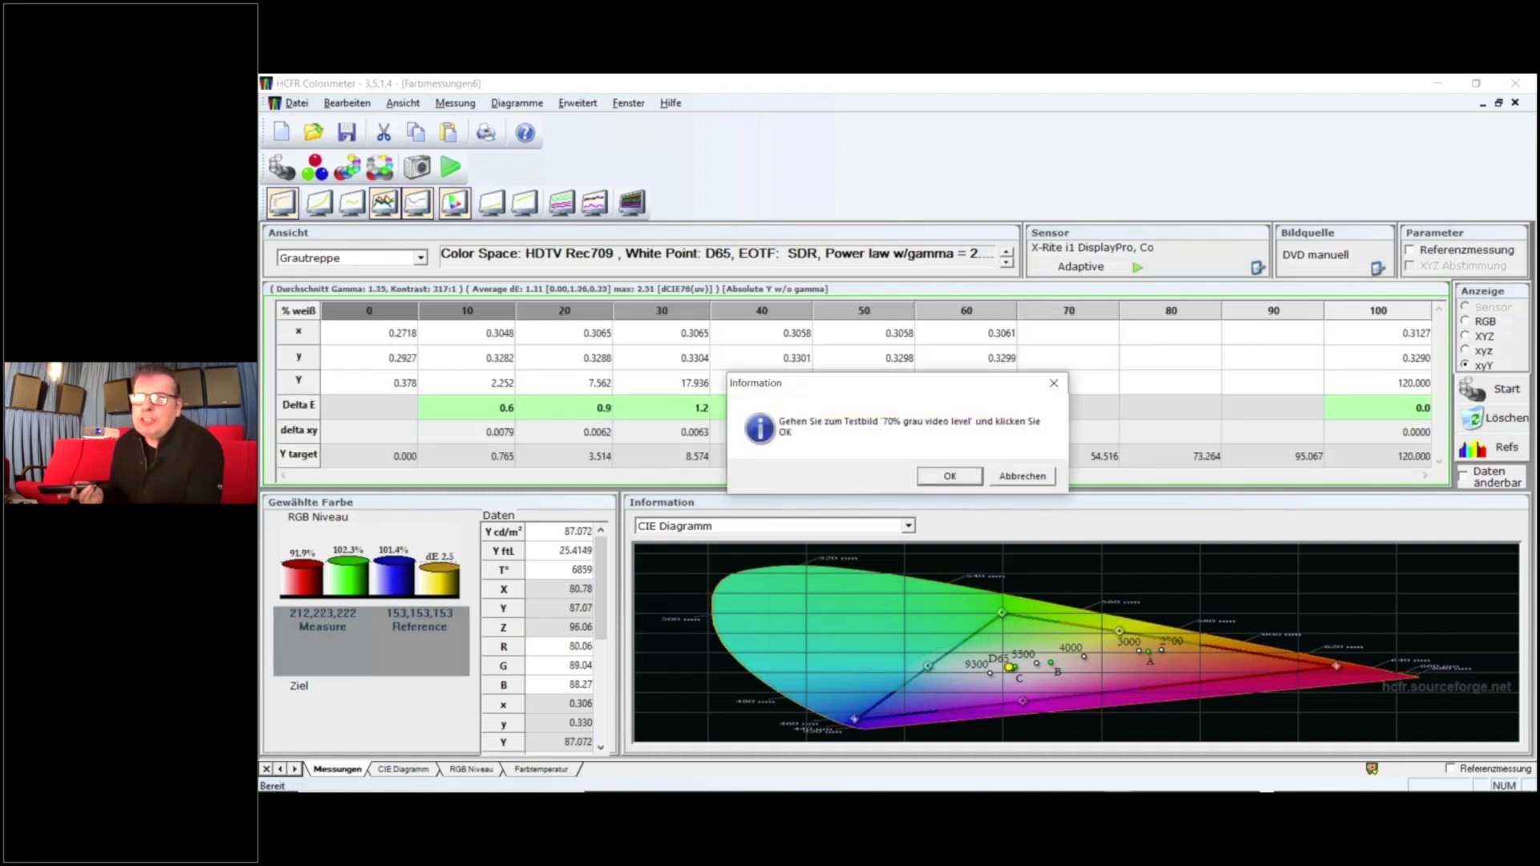
{"action": "key", "text": "Return"}
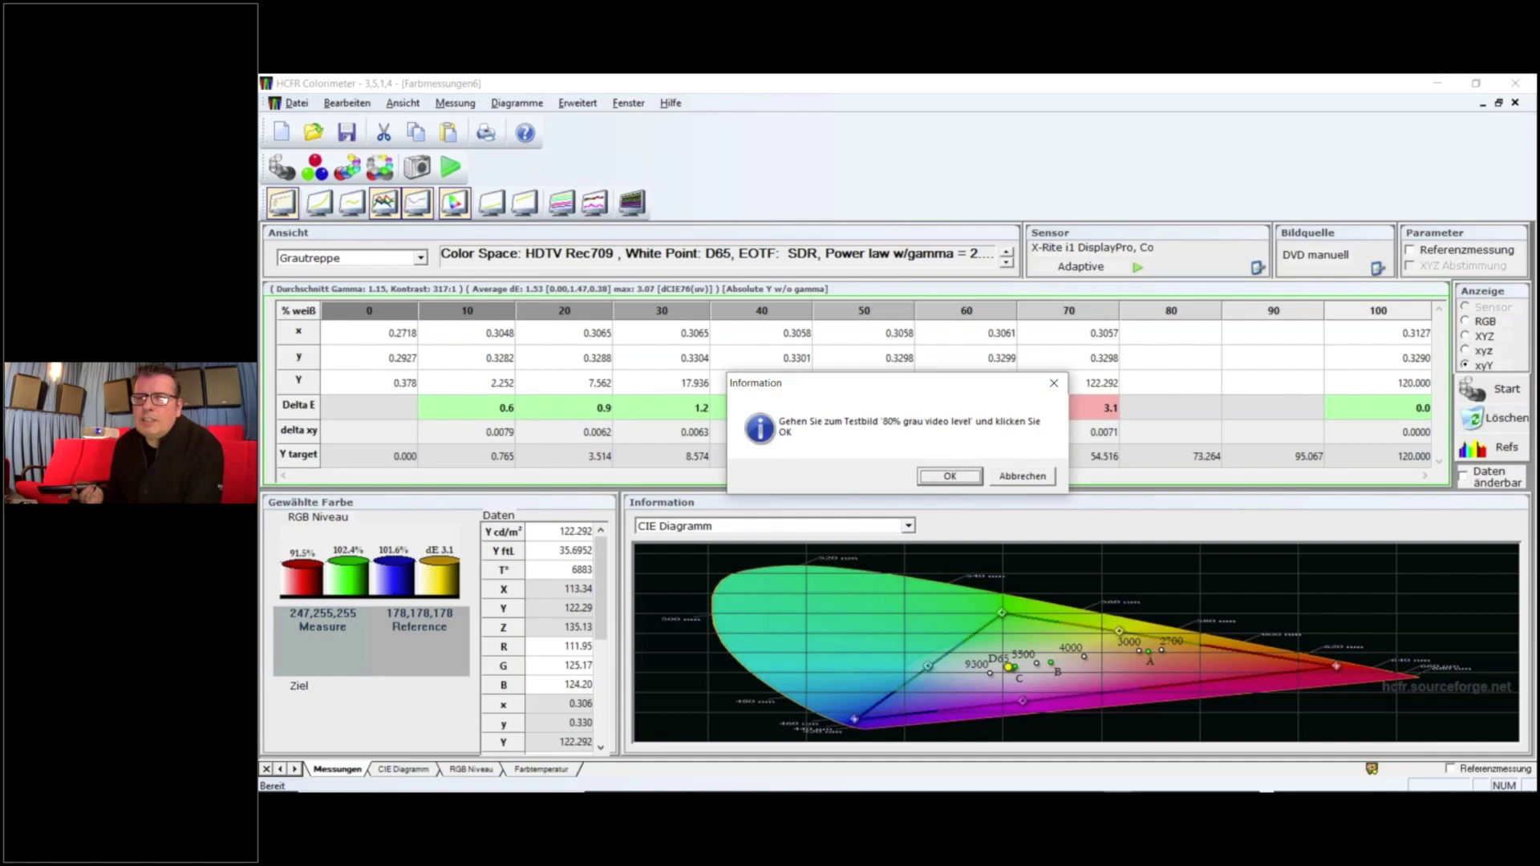
{"action": "key", "text": "Return"}
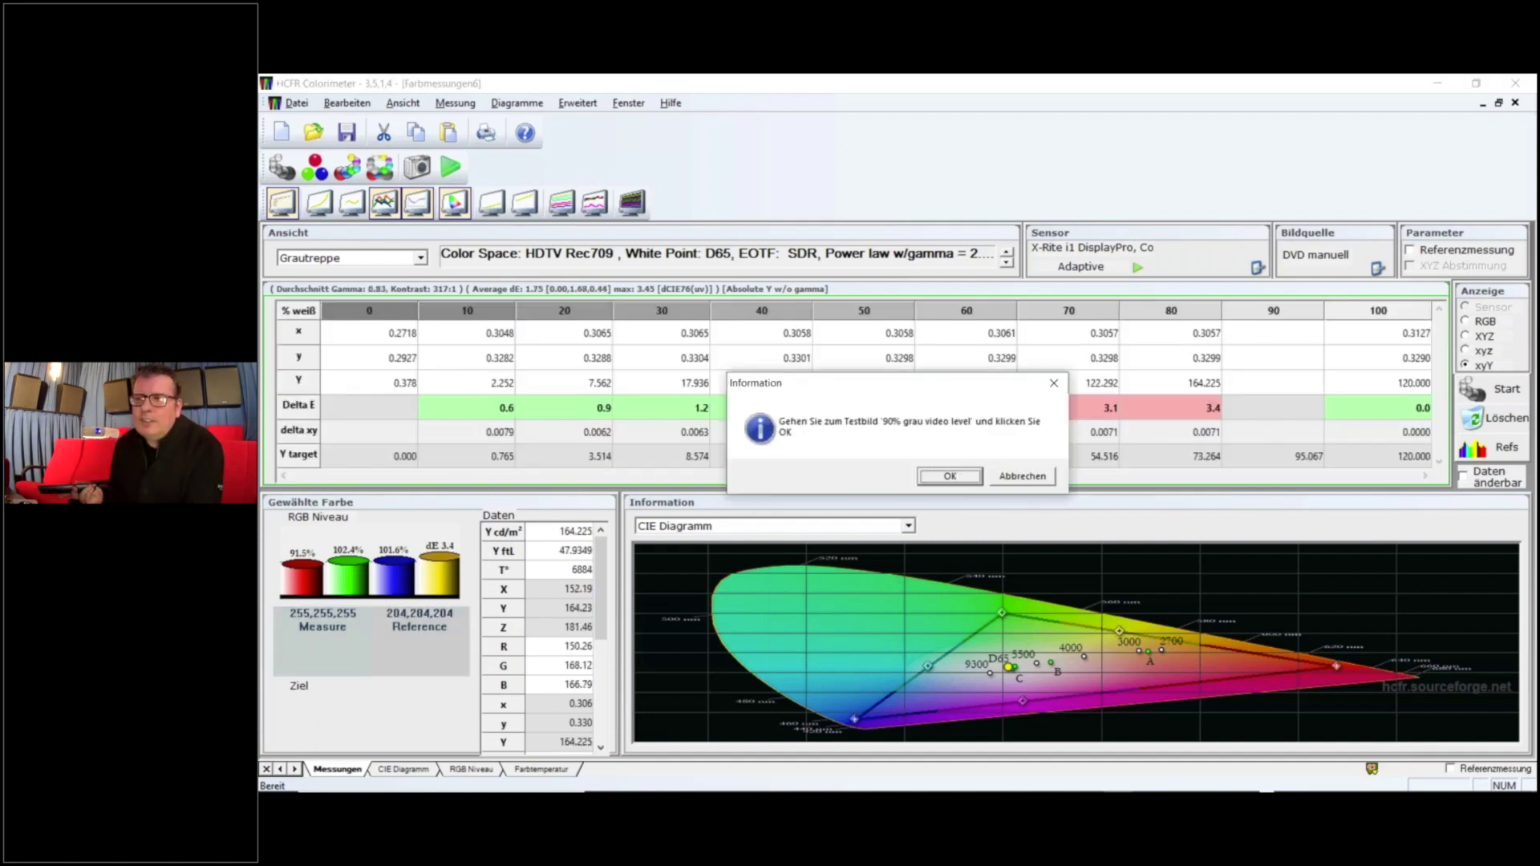
{"action": "key", "text": "Return"}
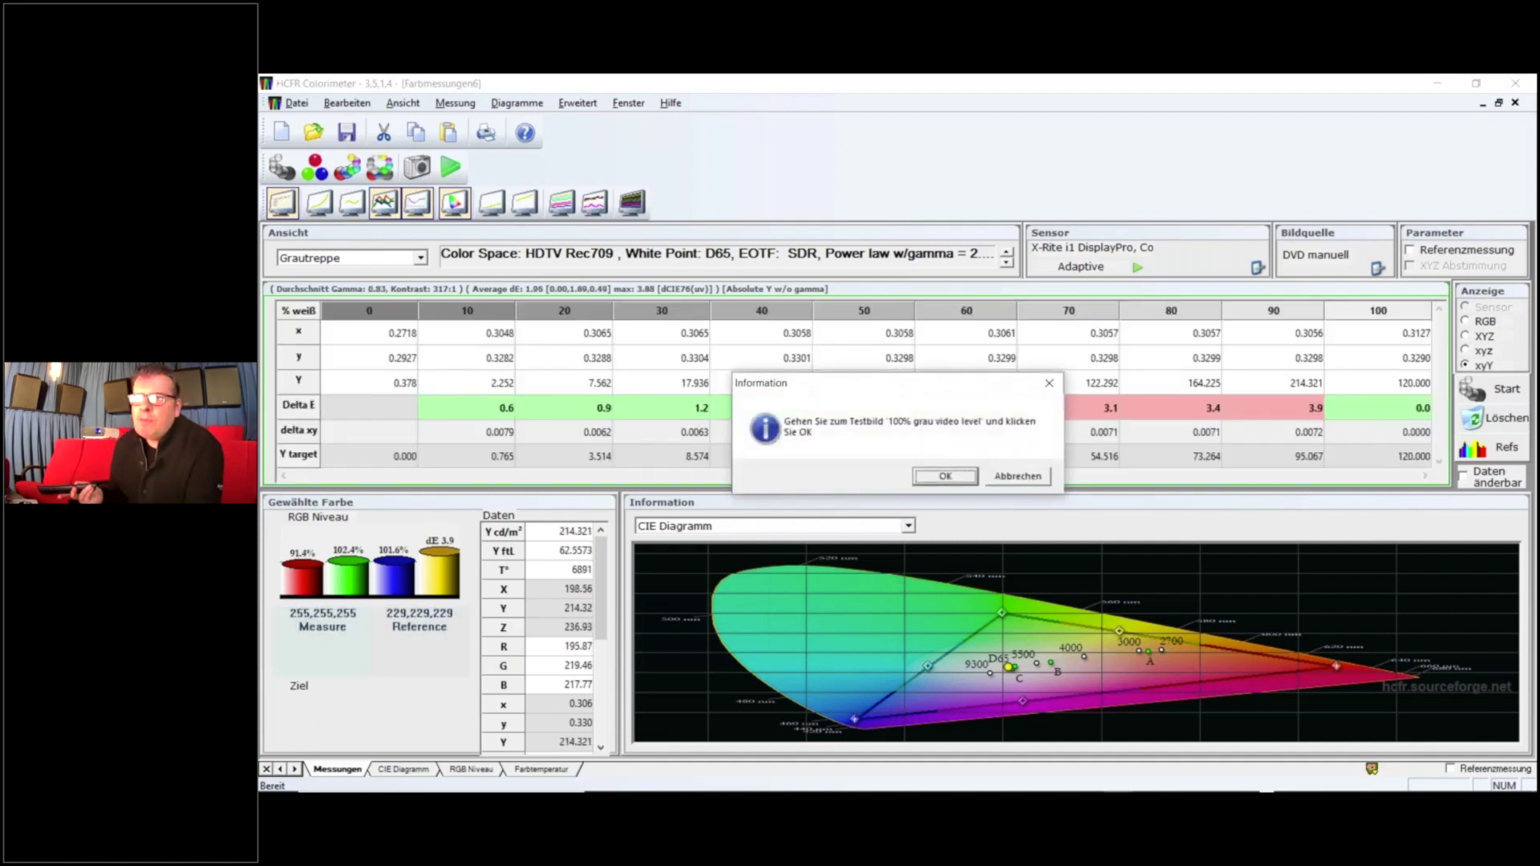
{"action": "key", "text": "Return"}
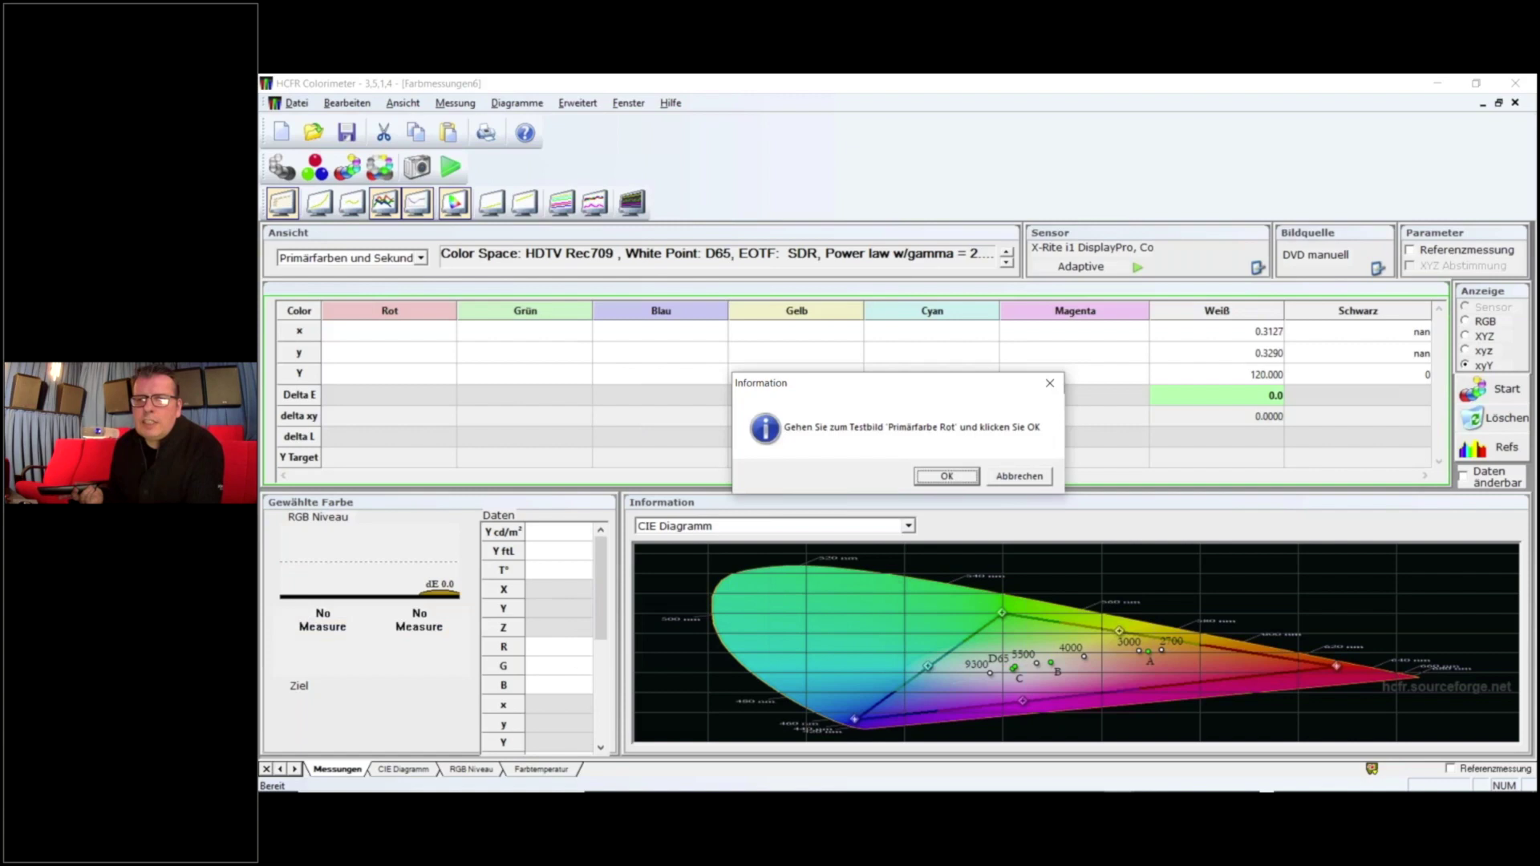
Measure the primary red, green and blue, secondary yellow, cyan and magenta, and white test patterns to complete the run.
{"action": "key", "text": "Return"}
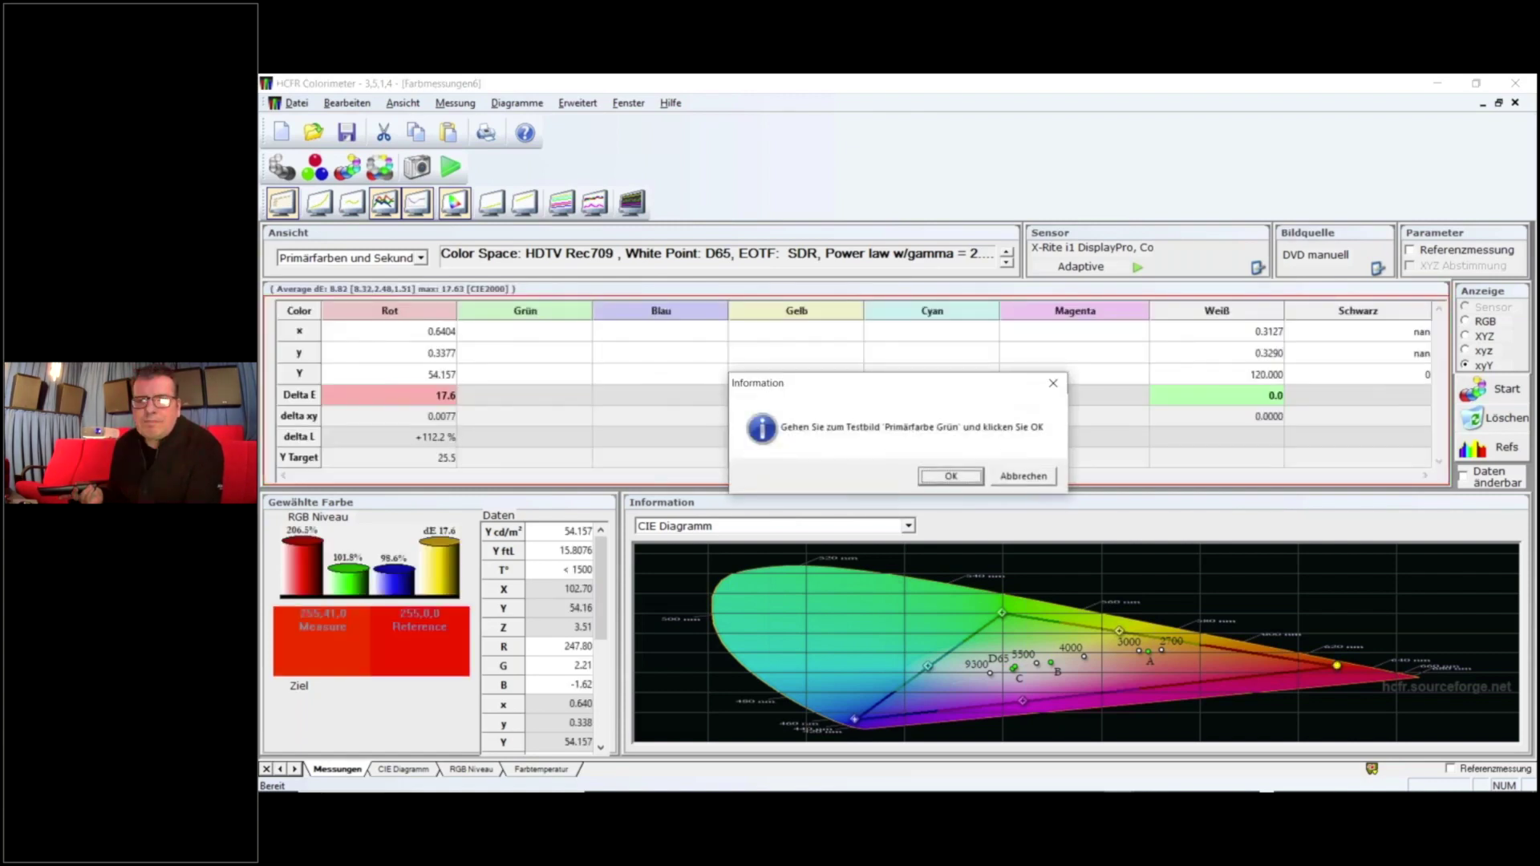
{"action": "key", "text": "Return"}
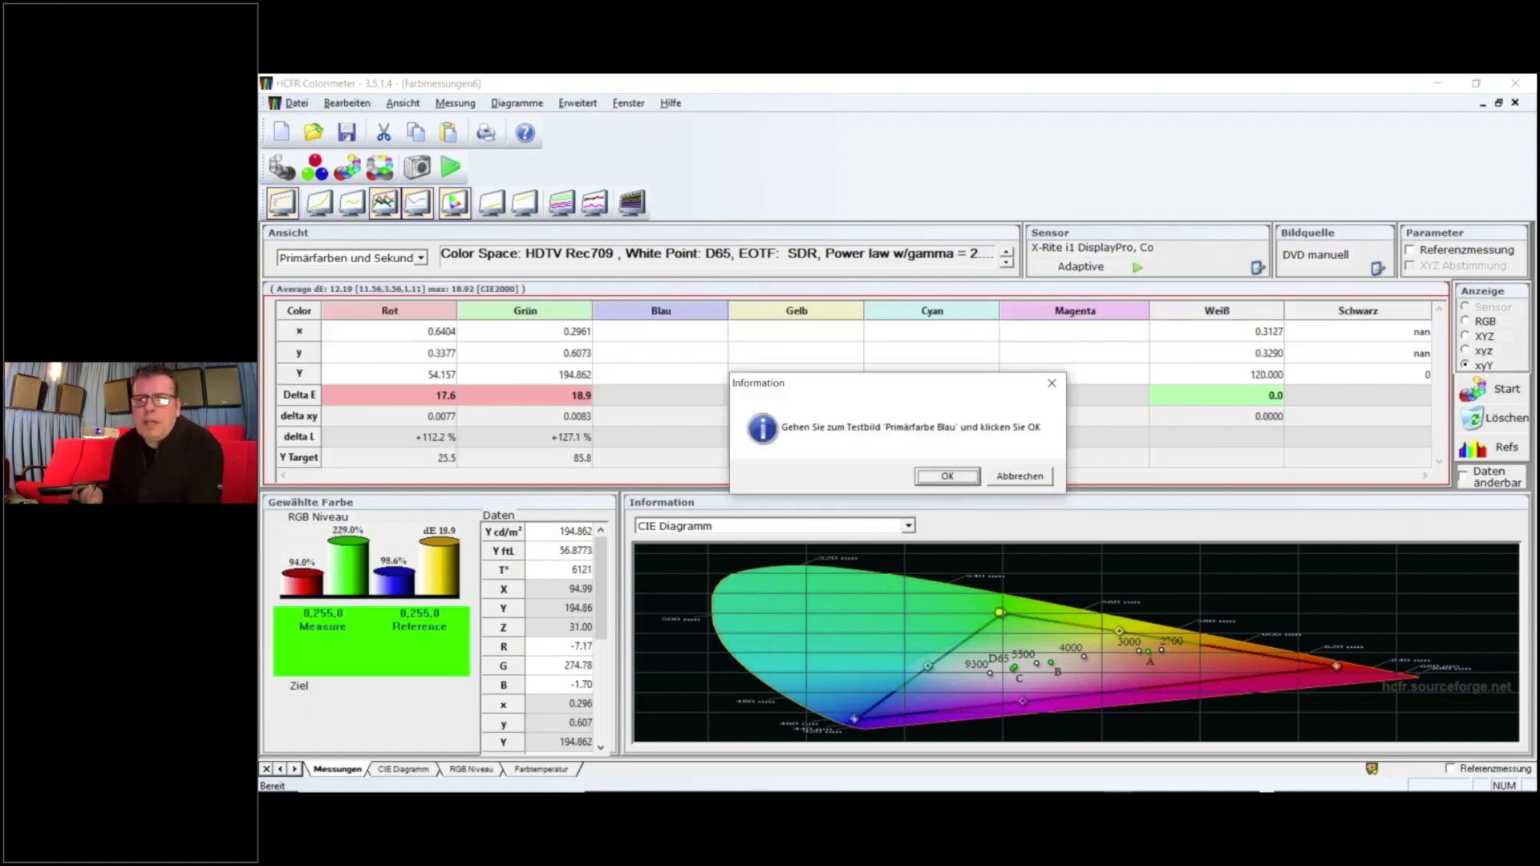
{"action": "key", "text": "Return"}
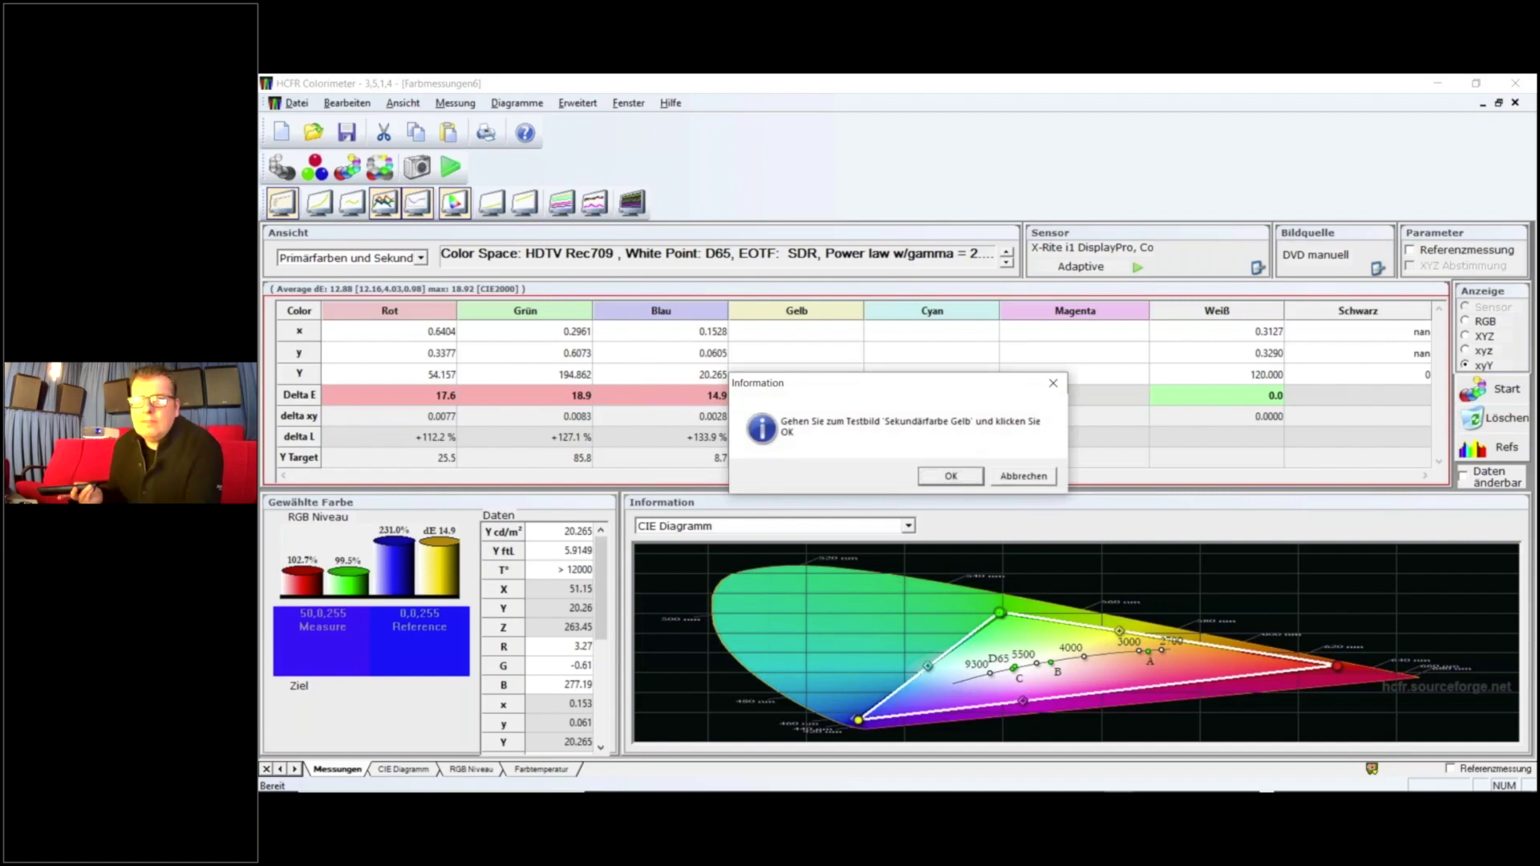
{"action": "key", "text": "Return"}
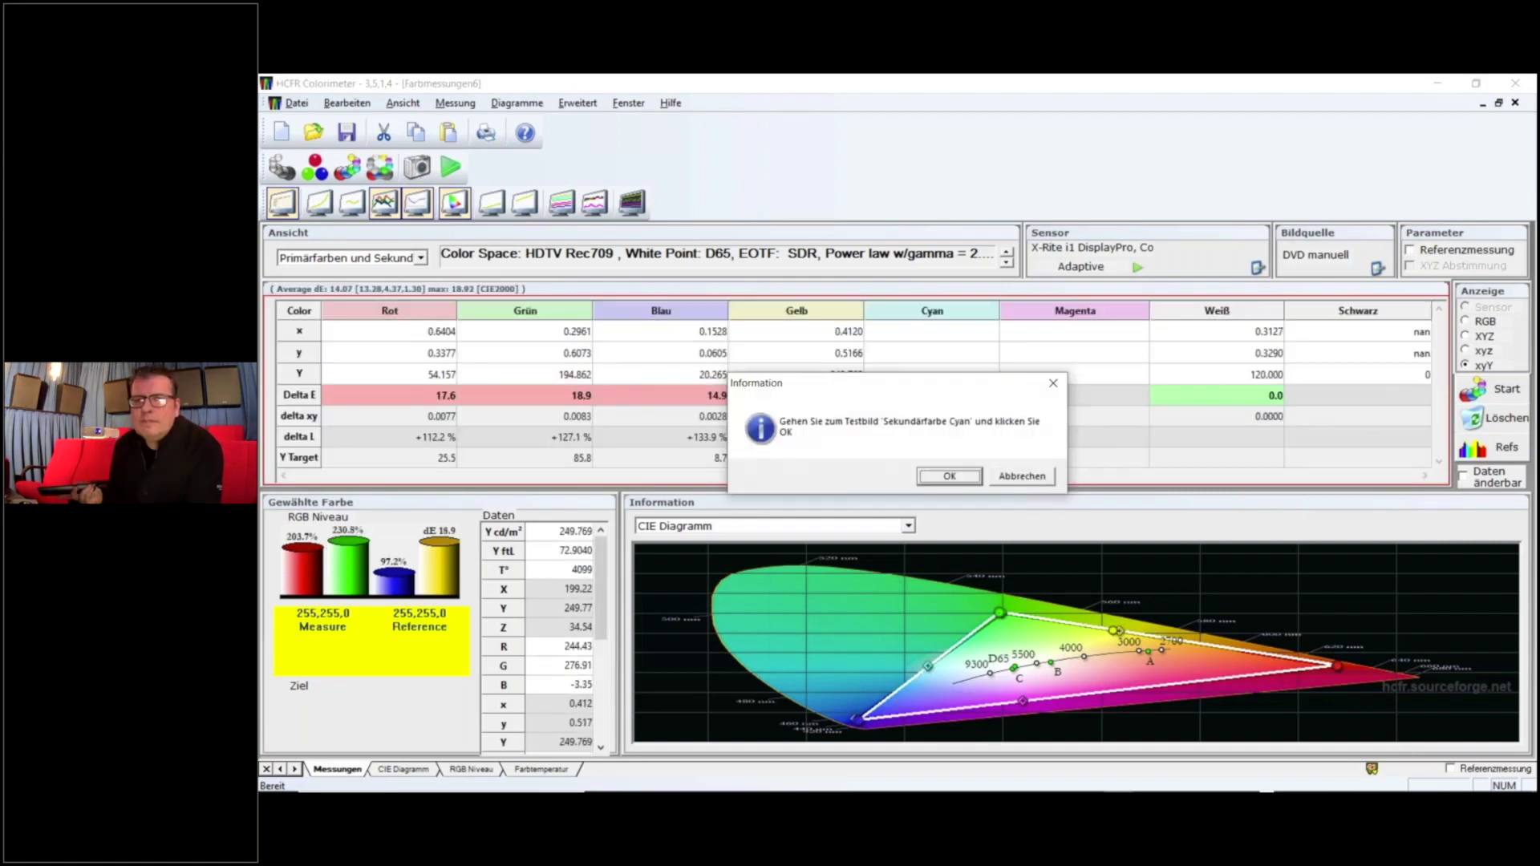
{"action": "key", "text": "Return"}
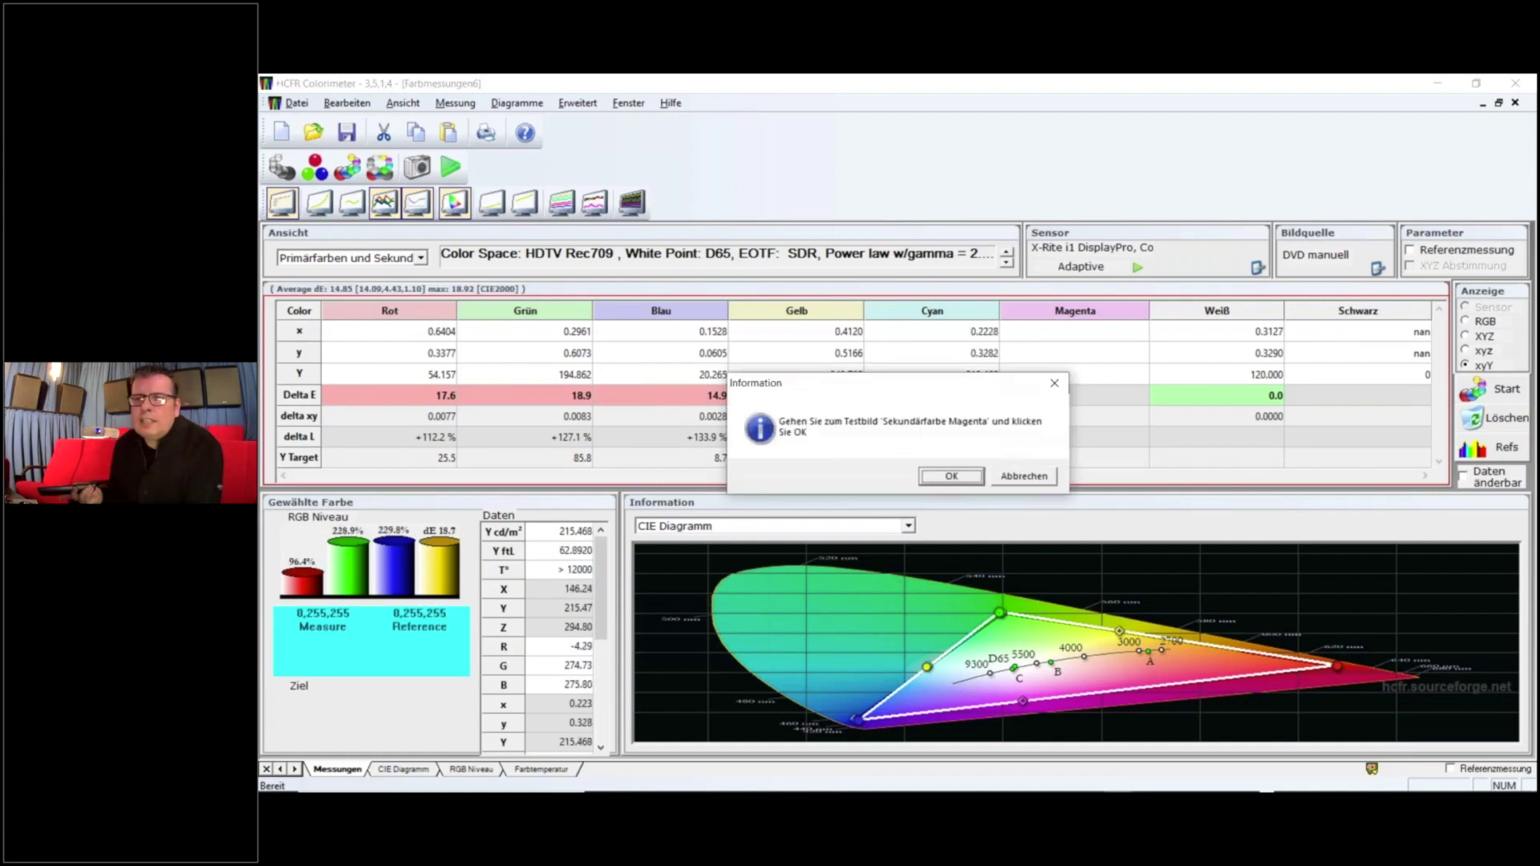
{"action": "key", "text": "Return"}
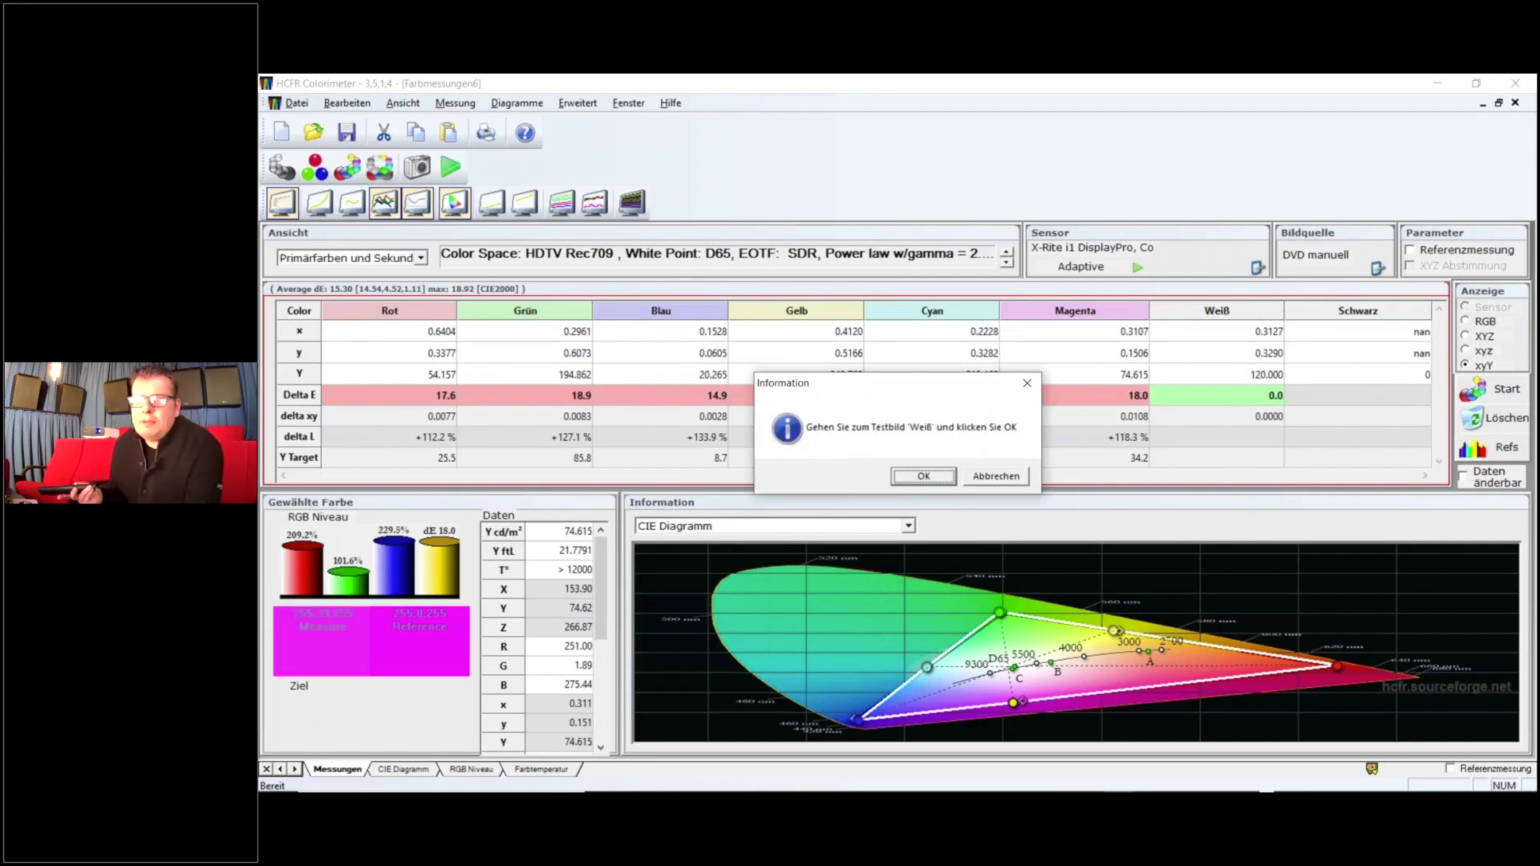
{"action": "key", "text": "Return"}
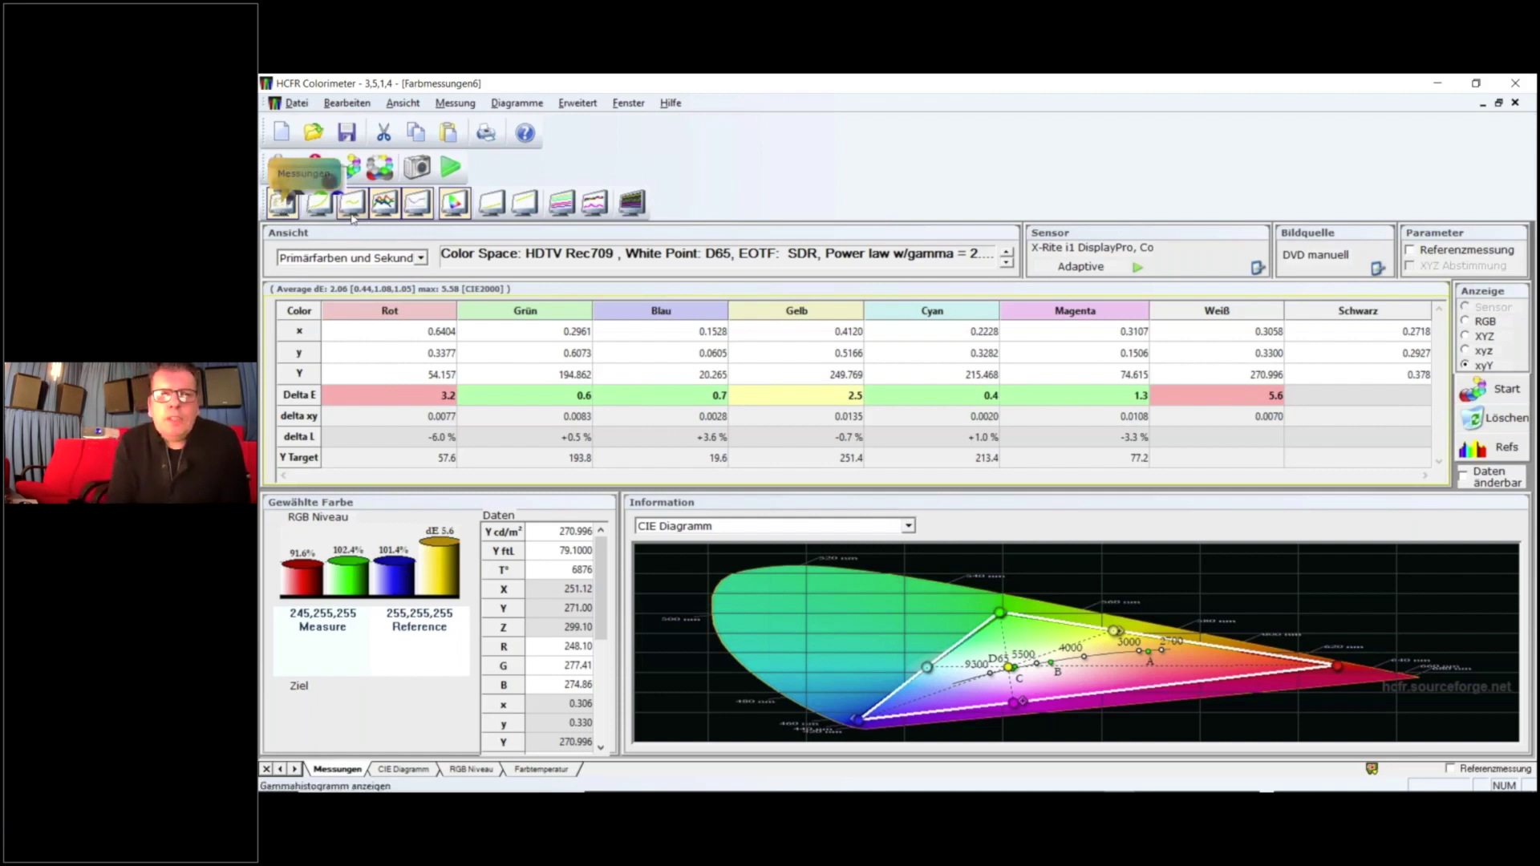
Examine the red reading and the CIE, colour temperature, RGB level, gamma and luminance diagrams of the completed measurement.
{"action": "left_click", "coordinate": [452, 311]}
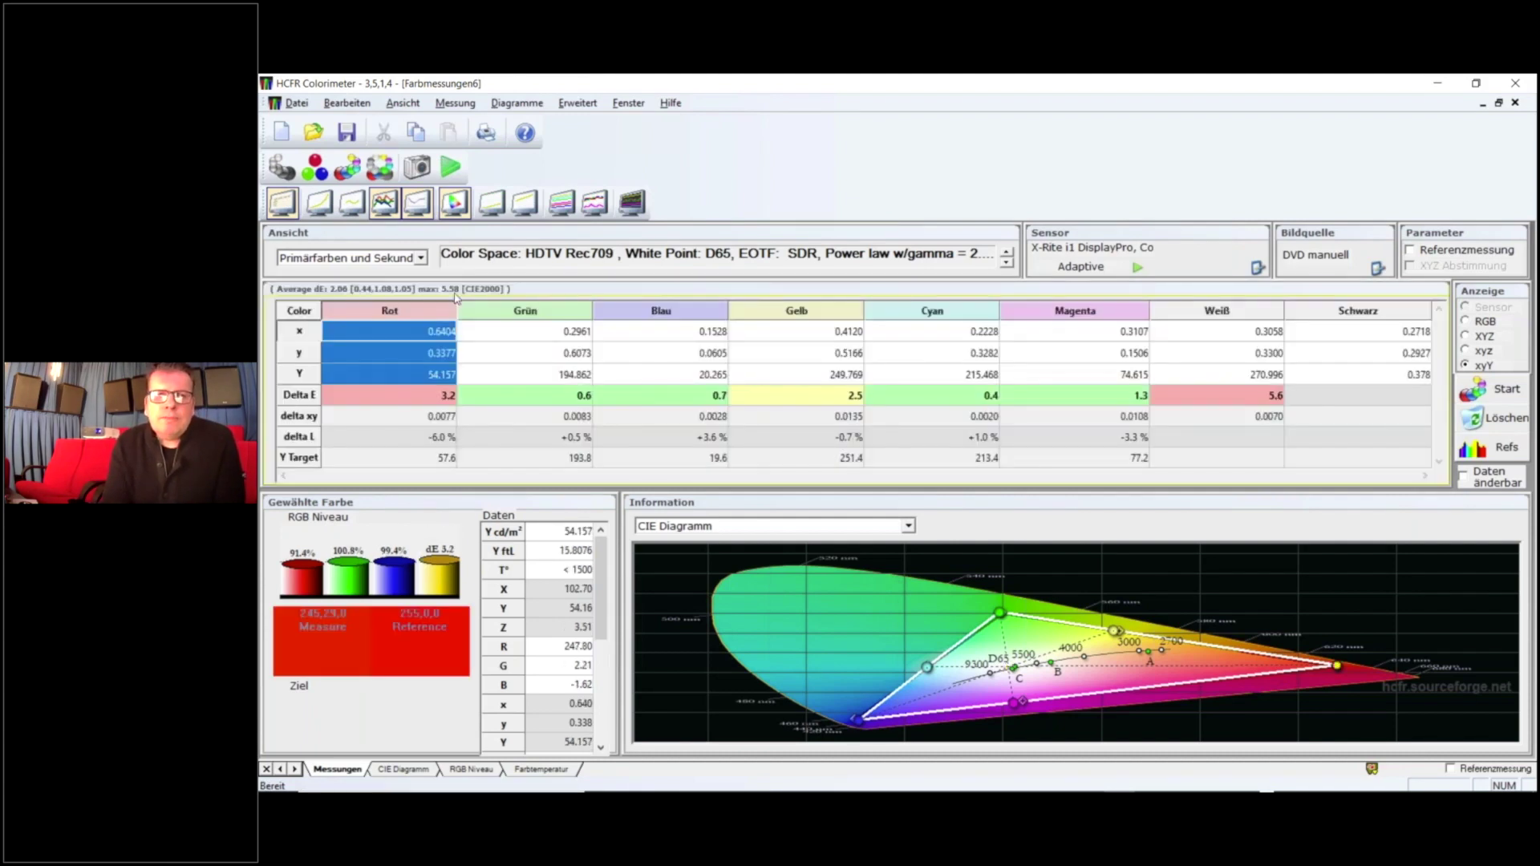
{"action": "left_click", "coordinate": [452, 205]}
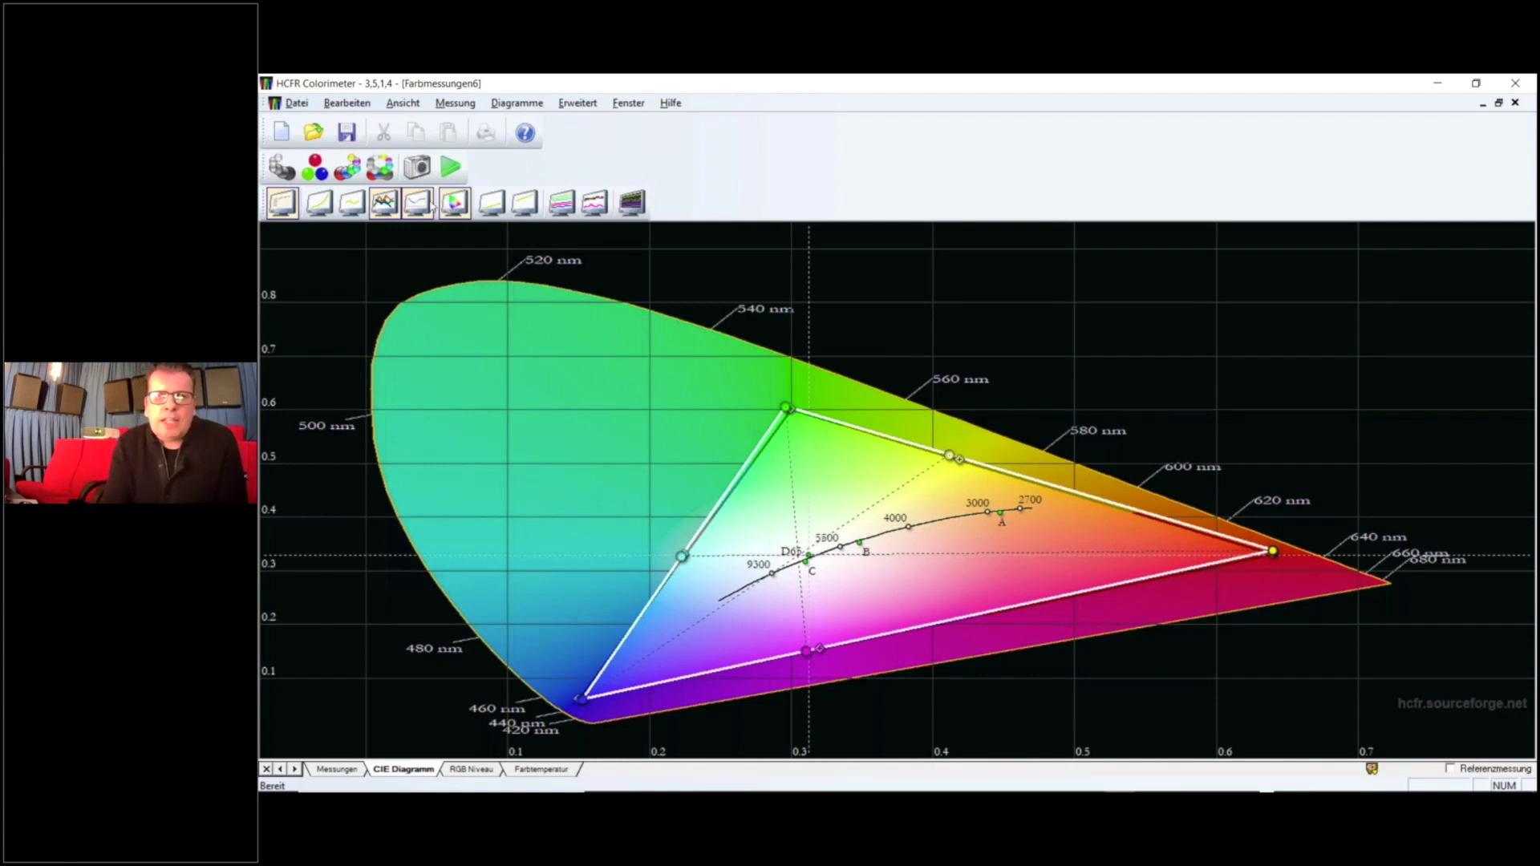
{"action": "left_click", "coordinate": [414, 204]}
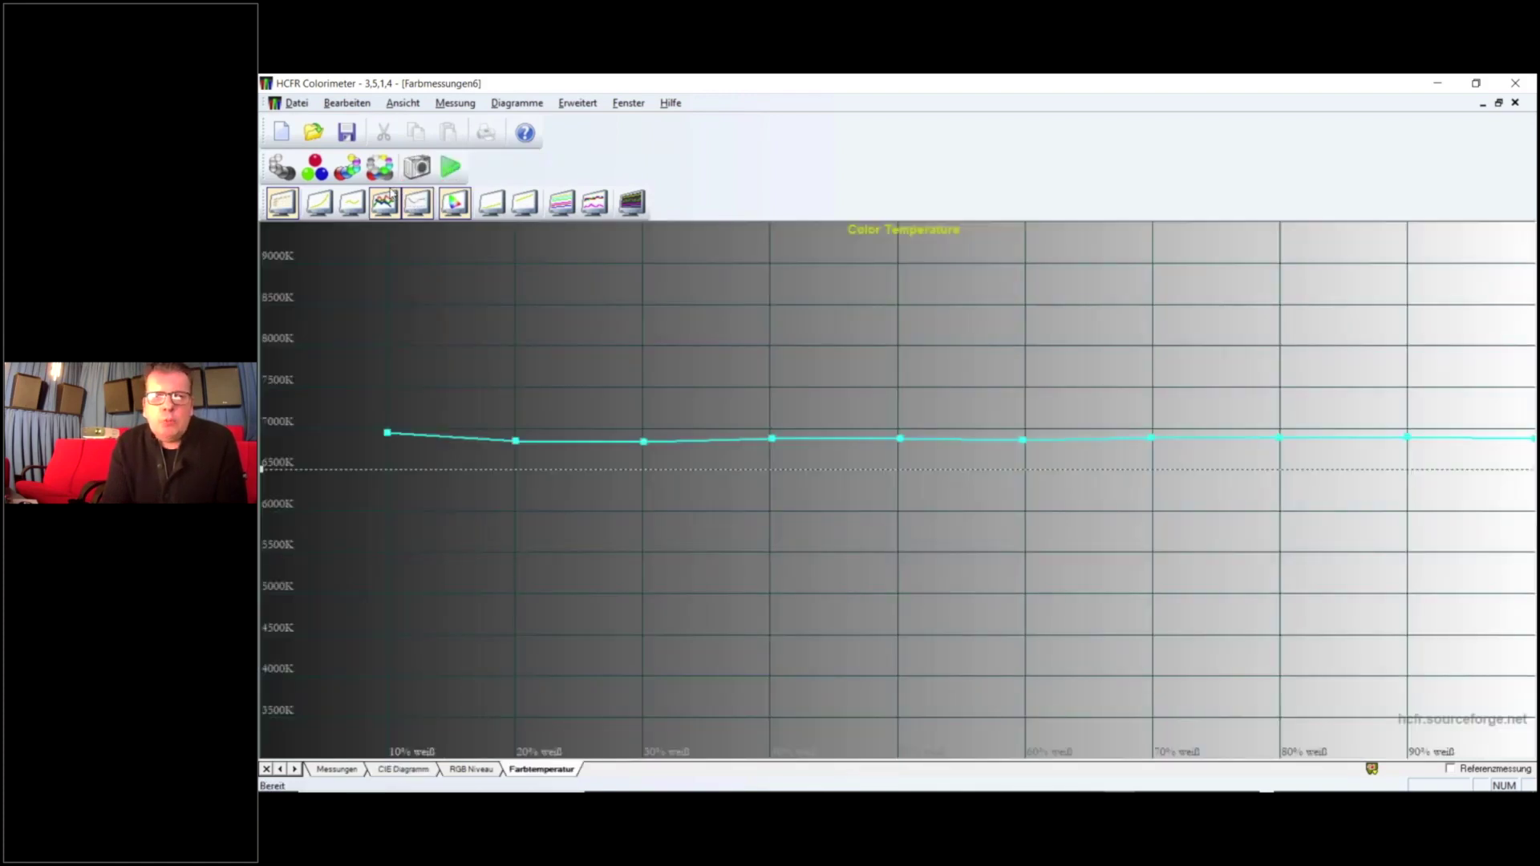
{"action": "left_click", "coordinate": [386, 202]}
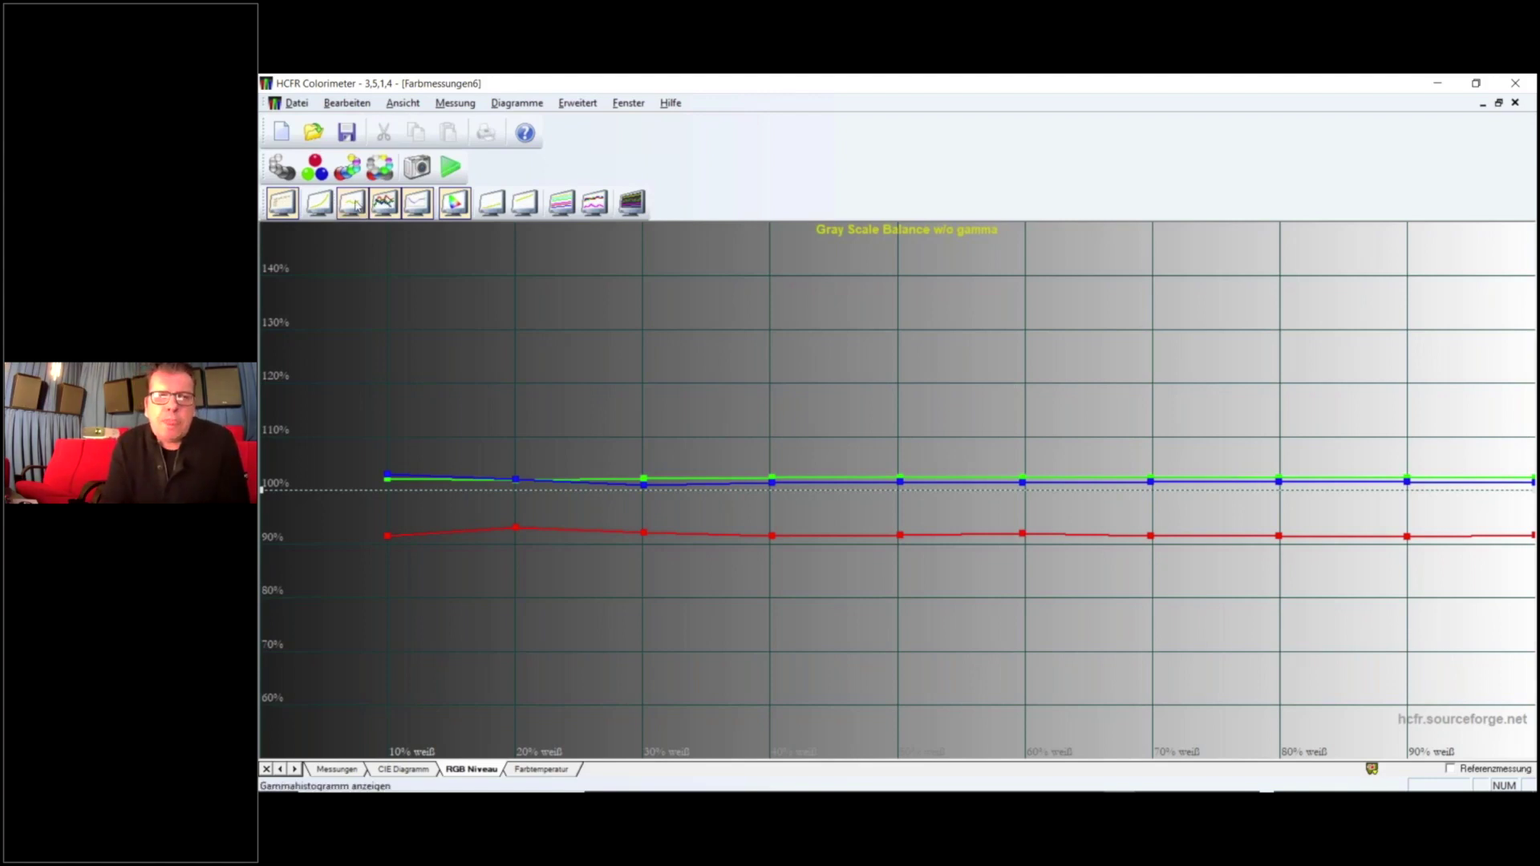
{"action": "left_click", "coordinate": [355, 204]}
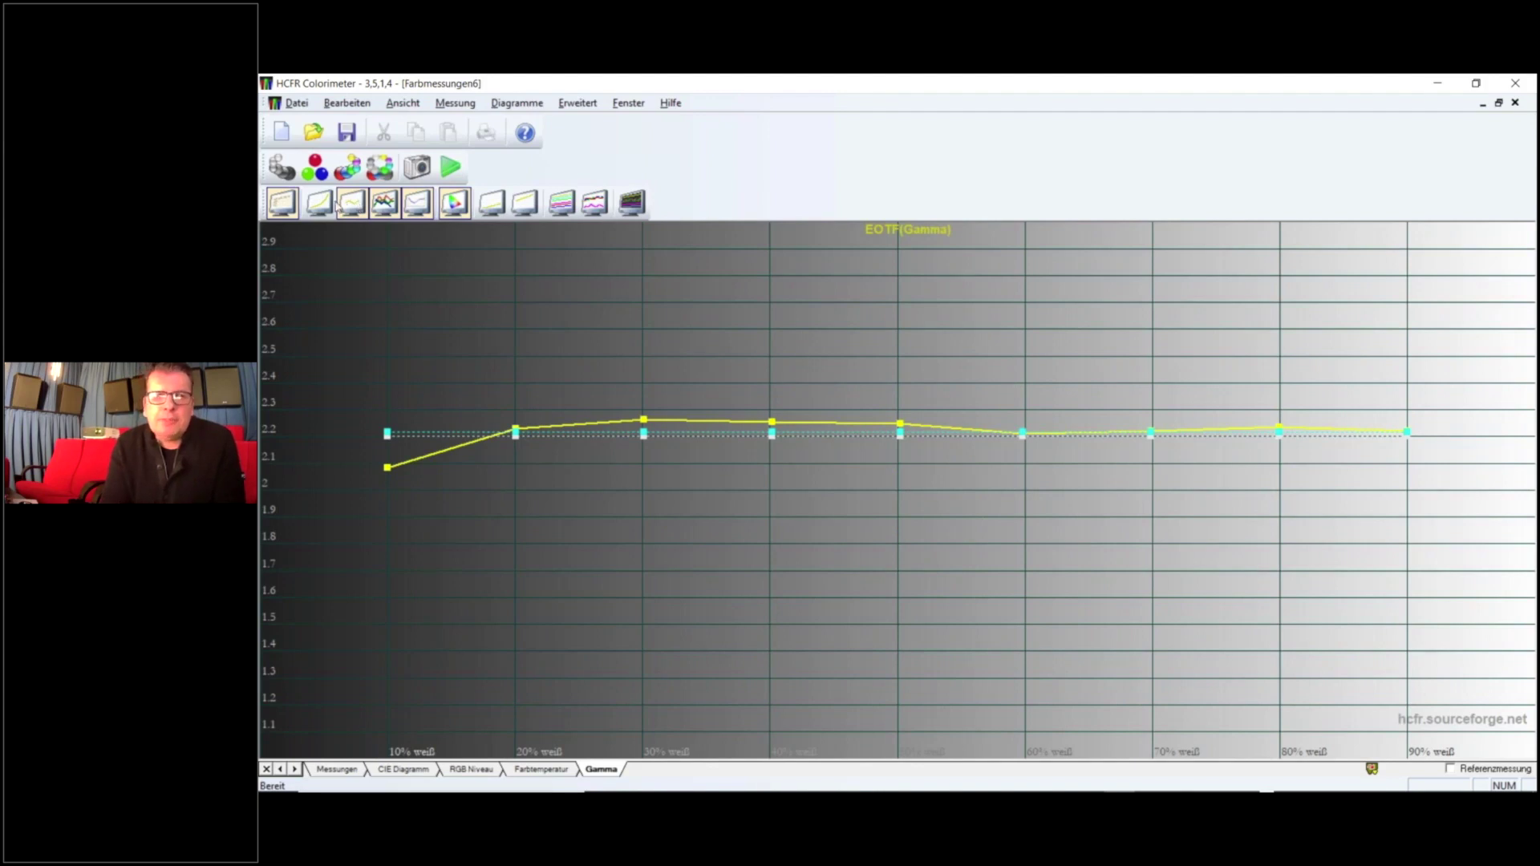
{"action": "left_click", "coordinate": [320, 204]}
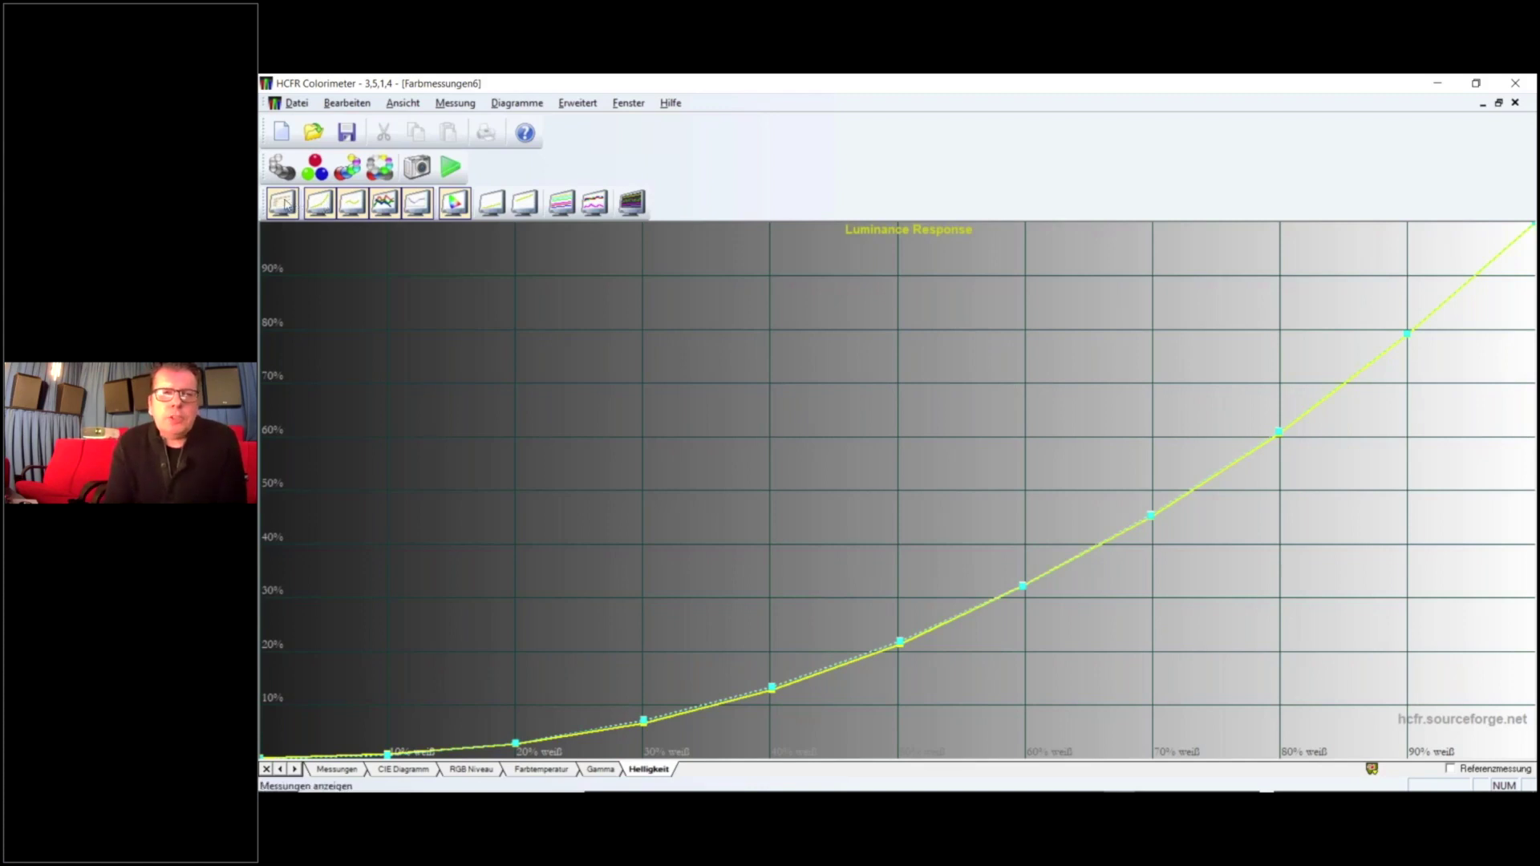
Return to the measurement table and display the greyscale (Grautreppe) readings.
{"action": "left_click", "coordinate": [285, 203]}
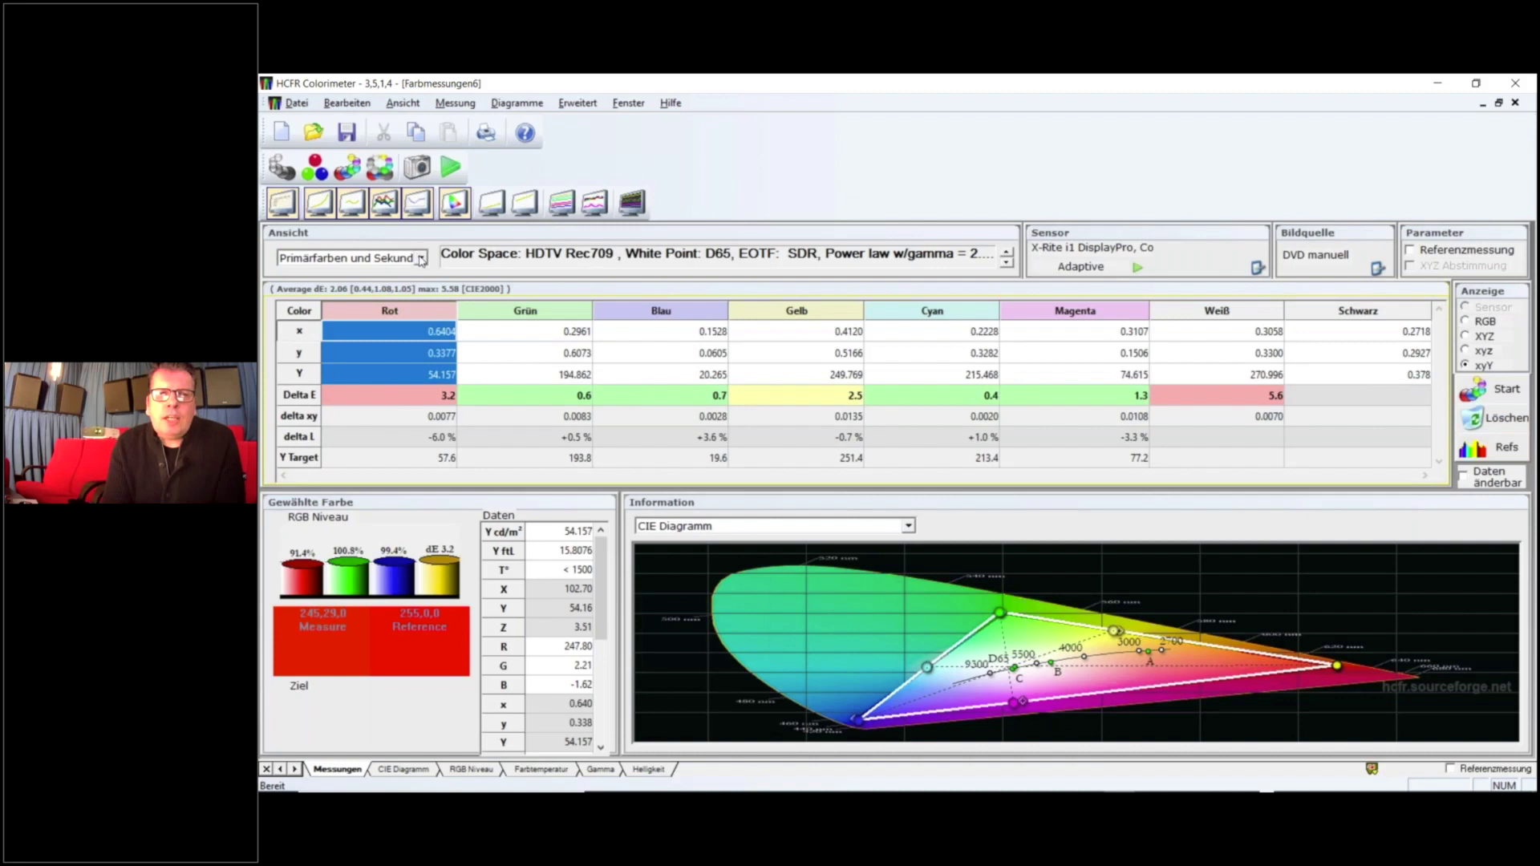
{"action": "left_click", "coordinate": [420, 259]}
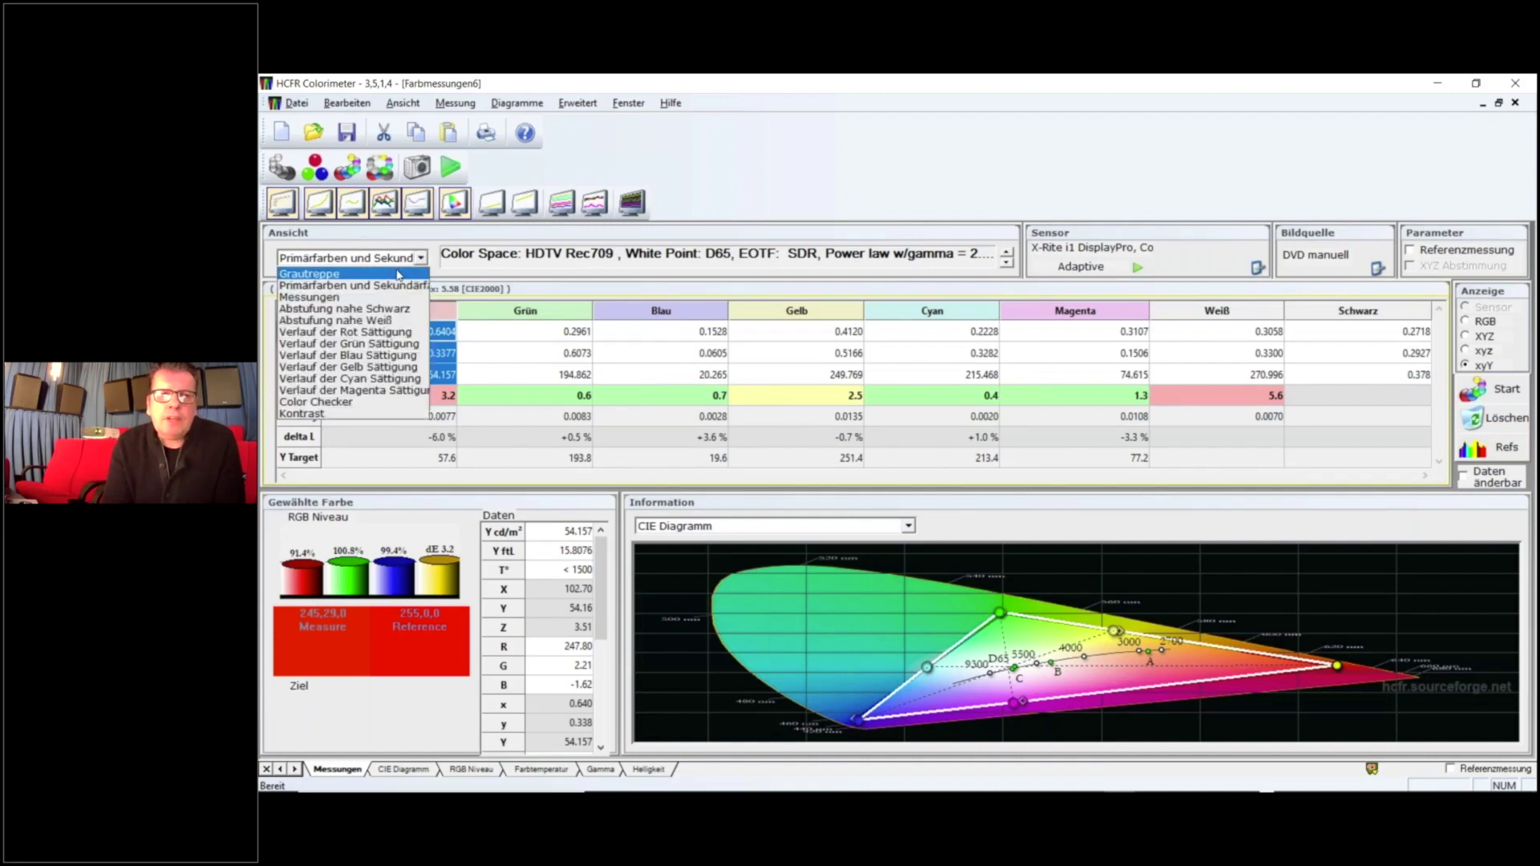
{"action": "left_click", "coordinate": [398, 274]}
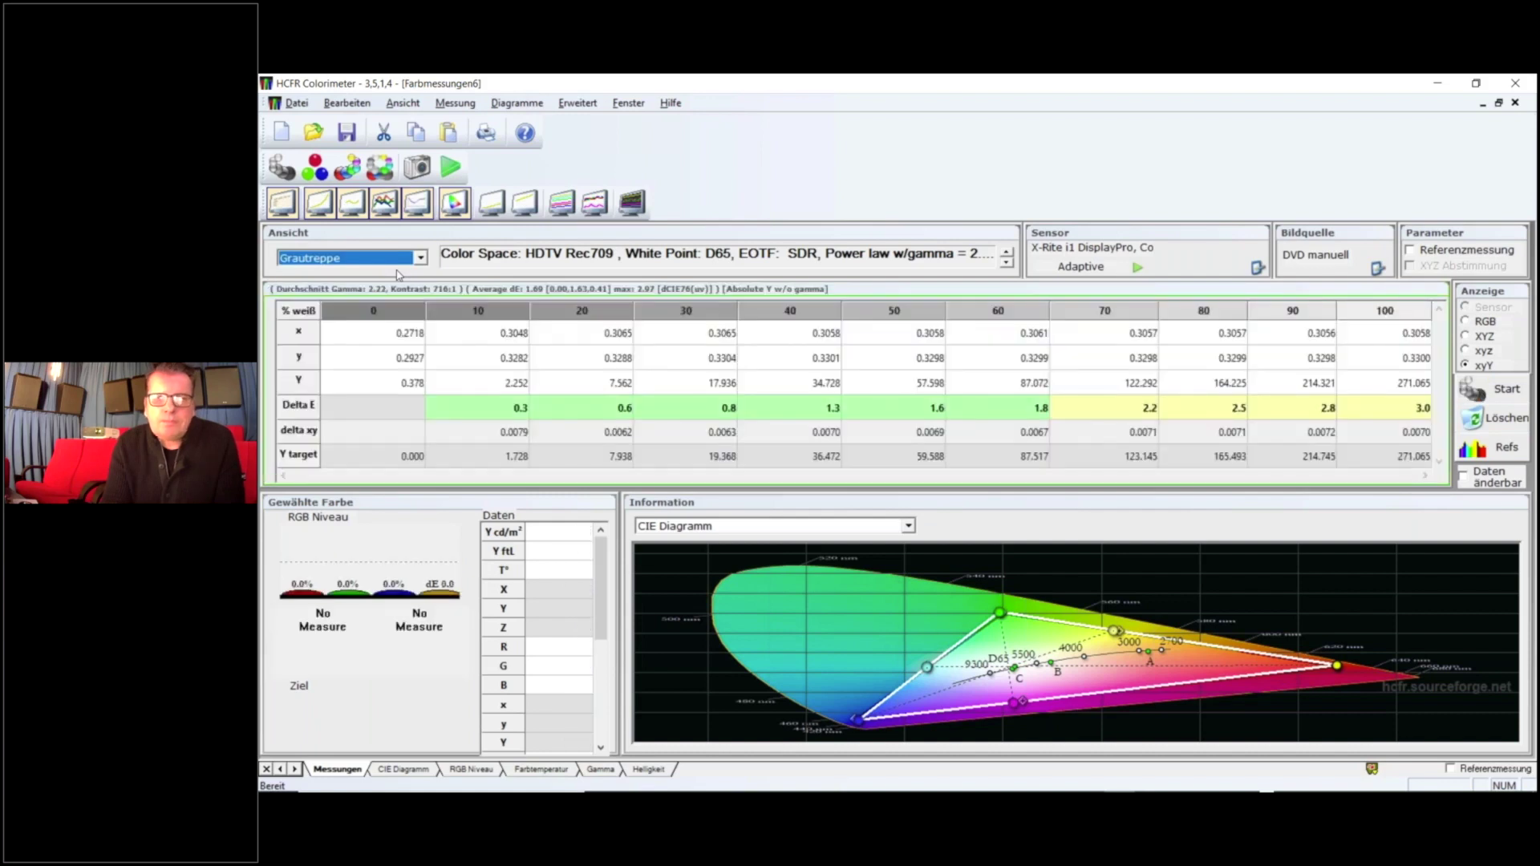